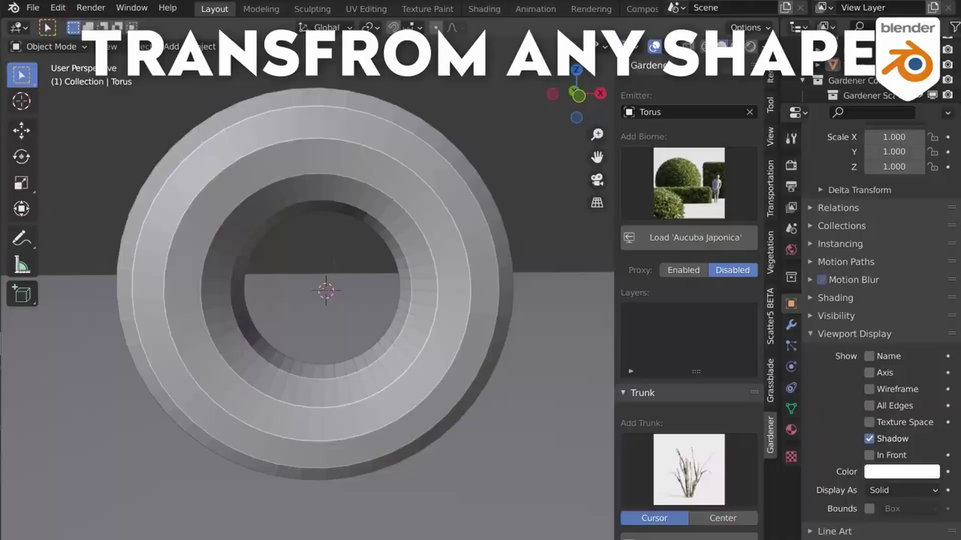
# Show the Aucuba Japonica-covered torus in rendered viewport shading
pyautogui.press('z')
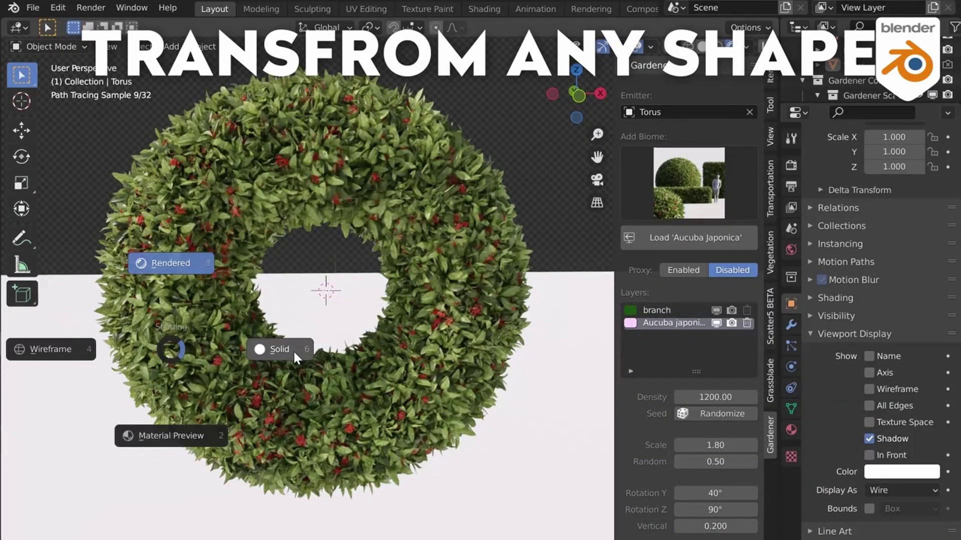
pyautogui.scroll(6, 275, 344)
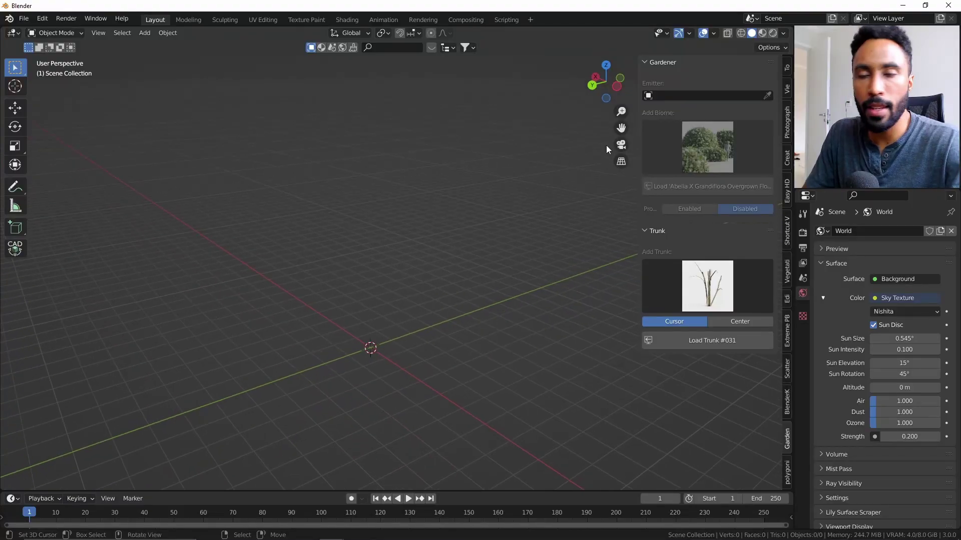
# Add a cube and raise it 1 m along Z
pyautogui.moveTo(640, 166); pyautogui.dragTo(661, 166)
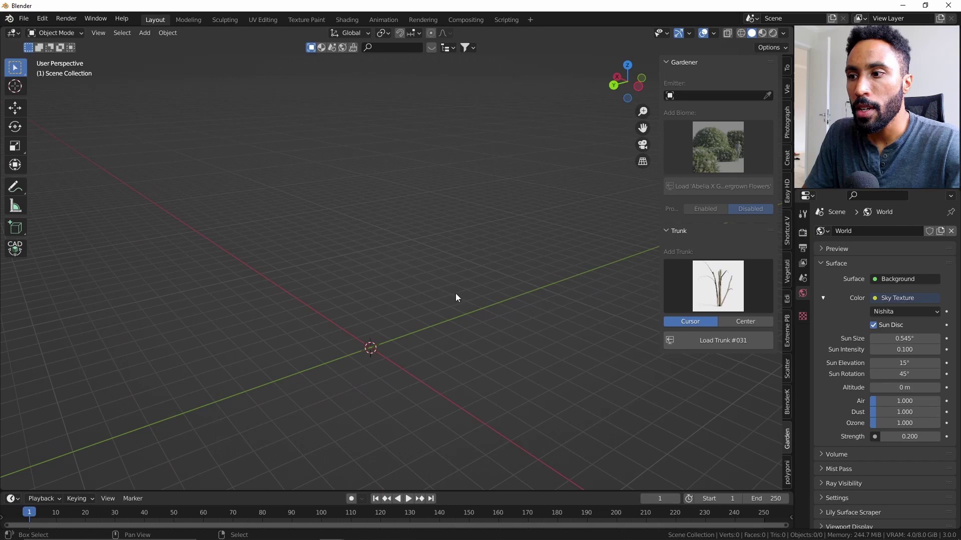
pyautogui.hotkey('shift', 'a')
pyautogui.moveTo(442, 296)
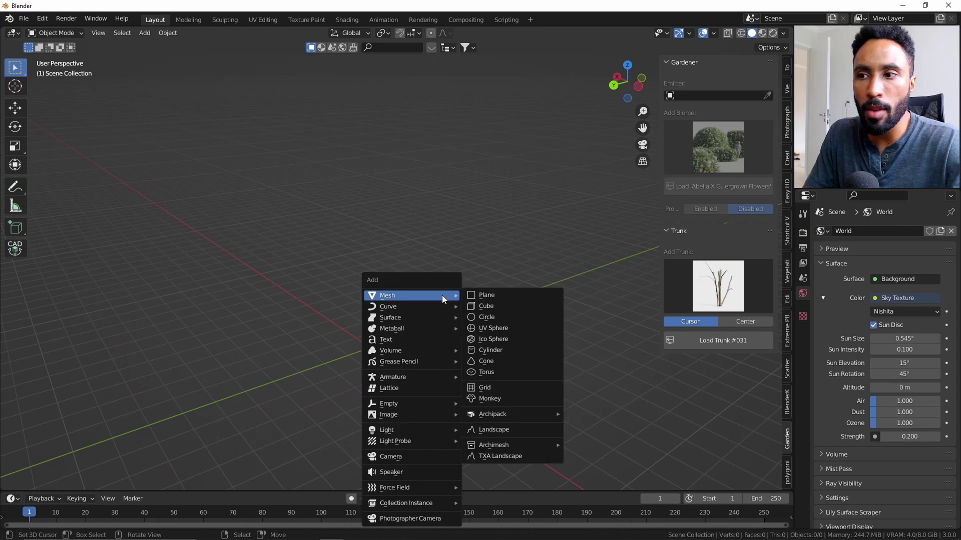
pyautogui.click(509, 307)
pyautogui.press('KP_Decimal')
pyautogui.scroll(-5, 508, 310)
pyautogui.press('g')
pyautogui.press('z')
pyautogui.press('1')
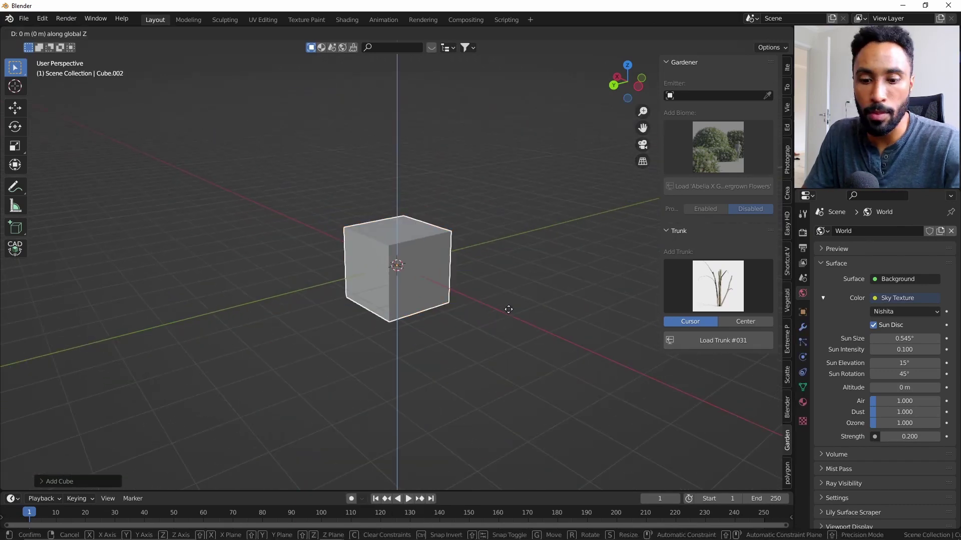
pyautogui.press('Return')
# Add a Suzanne monkey and a UV sphere, spacing them in a row beside the cube
pyautogui.hotkey('shift', 'a')
pyautogui.moveTo(508, 302)
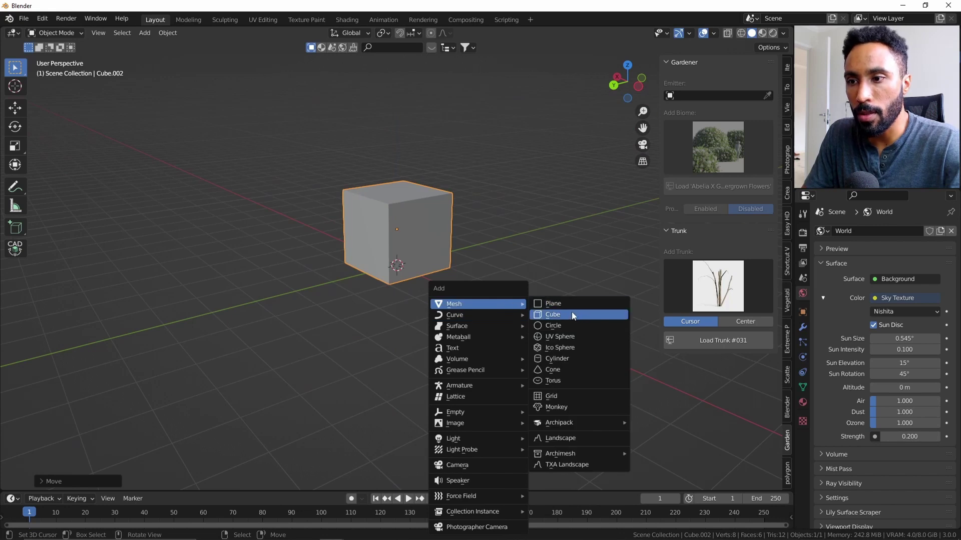
pyautogui.click(578, 398)
pyautogui.press('g')
pyautogui.press('z')
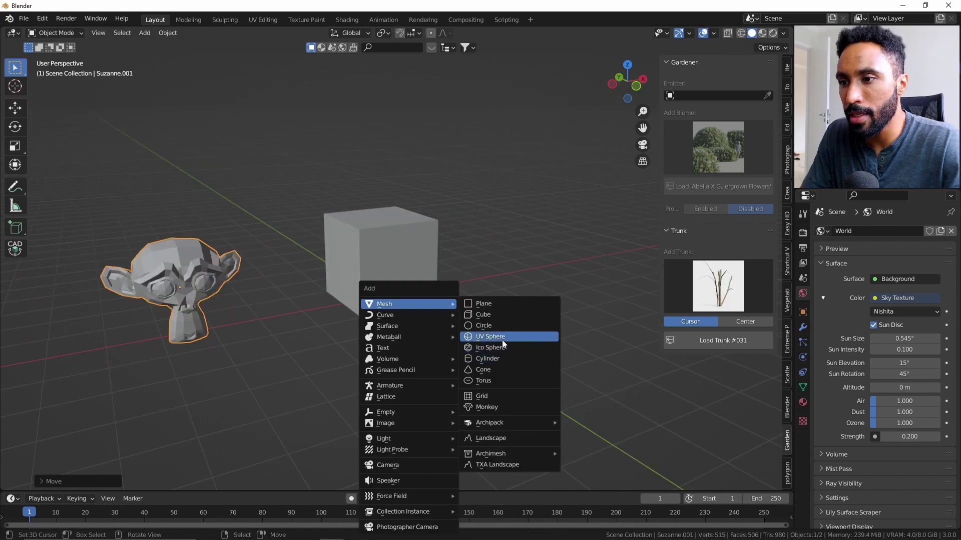
pyautogui.click(502, 337)
pyautogui.moveTo(502, 337); pyautogui.dragTo(430, 298, button='middle')
pyautogui.press('g')
pyautogui.press('x')
pyautogui.click(481, 320)
pyautogui.scroll(3, 466, 322)
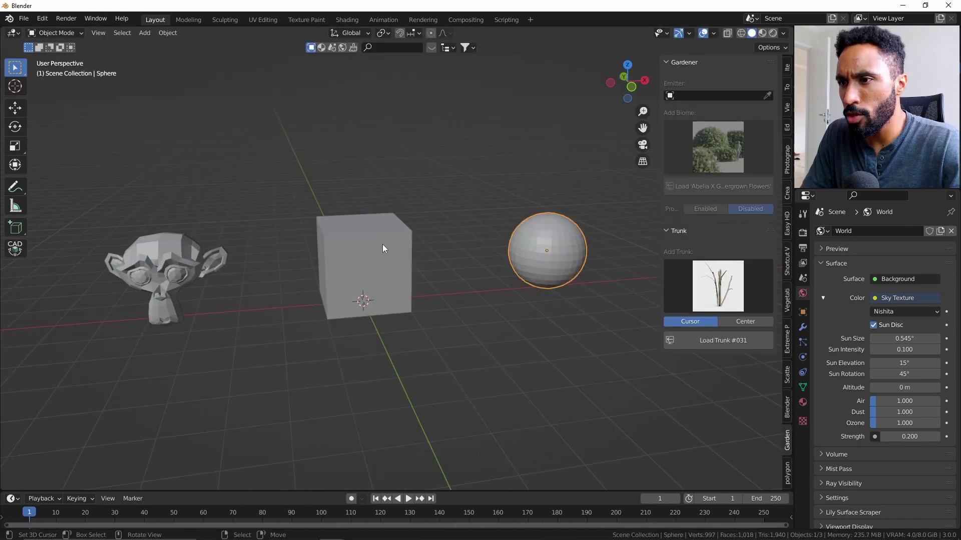
# Bevel the cube's edges in Edit Mode with Ctrl+B to round them off
pyautogui.click(387, 252)
pyautogui.press('Tab')
pyautogui.moveTo(386, 251); pyautogui.dragTo(473, 272, button='middle')
pyautogui.hotkey('ctrl', 'b')
pyautogui.scroll(3, 511, 270)
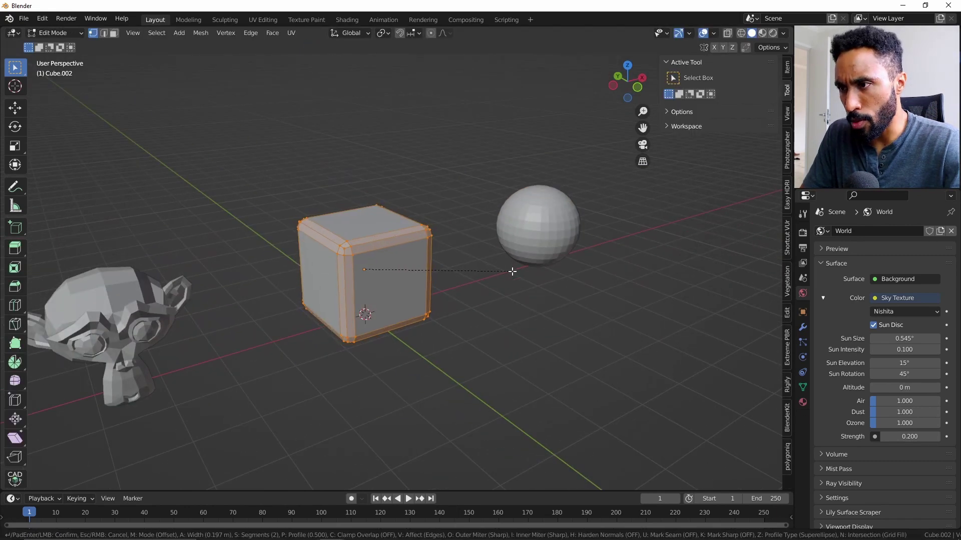
pyautogui.click(494, 270)
pyautogui.press('Tab')
pyautogui.scroll(-3, 380, 243)
pyautogui.moveTo(371, 261); pyautogui.dragTo(479, 240, button='middle')
# Select the bevelled cube and begin picking it as the Gardener emitter
pyautogui.click(571, 238)
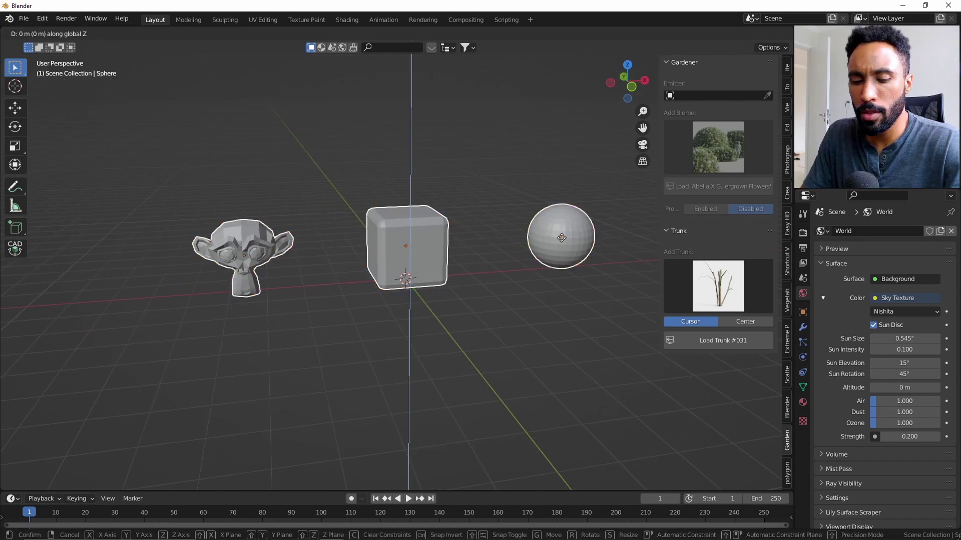
pyautogui.moveTo(572, 239); pyautogui.dragTo(518, 287, button='middle')
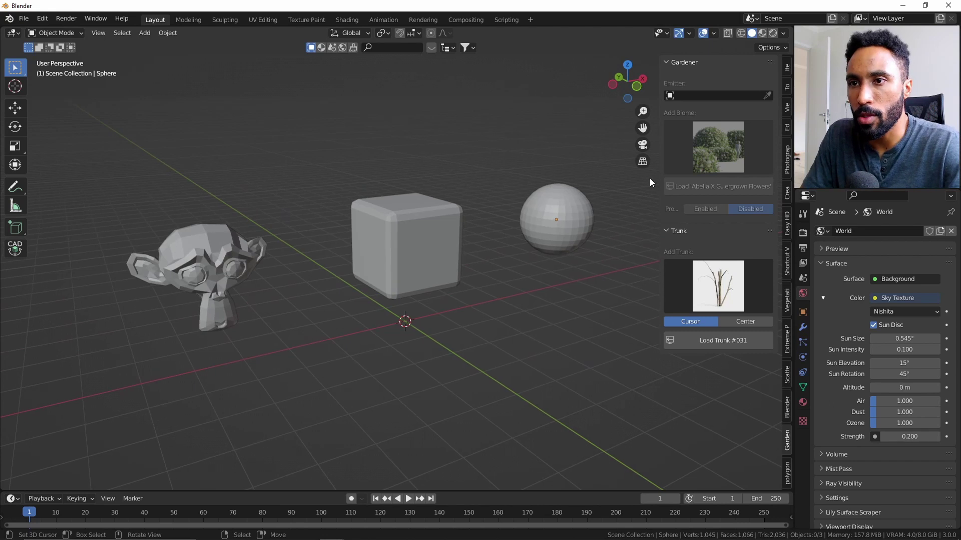
pyautogui.click(422, 247)
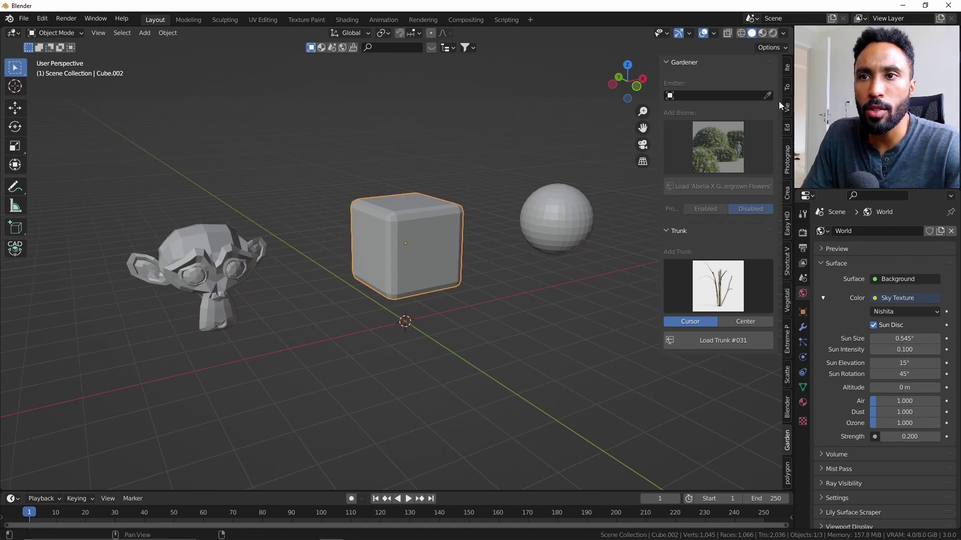
pyautogui.click(765, 95)
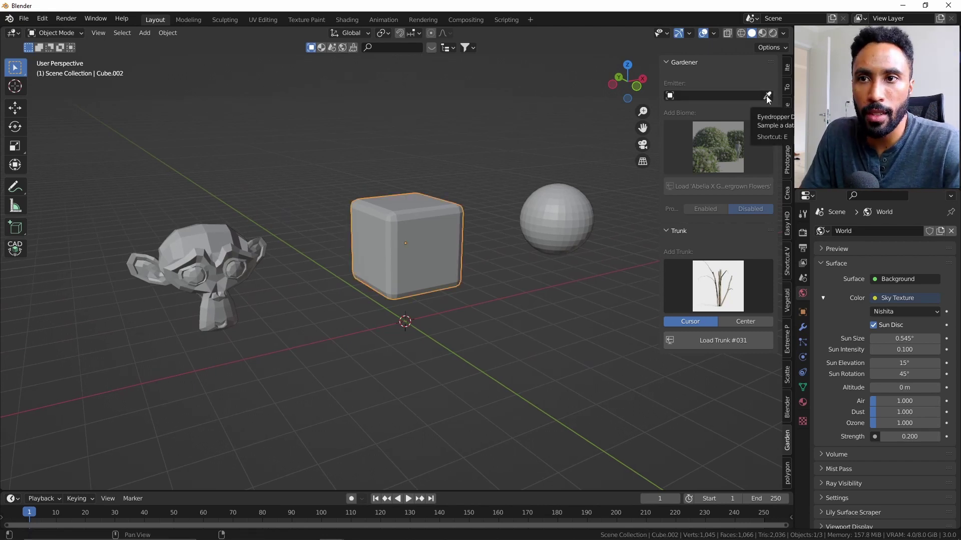
# Set the cube as emitter and grow Cupressocyparis foliage over it at density 250
pyautogui.click(408, 231)
pyautogui.click(710, 133)
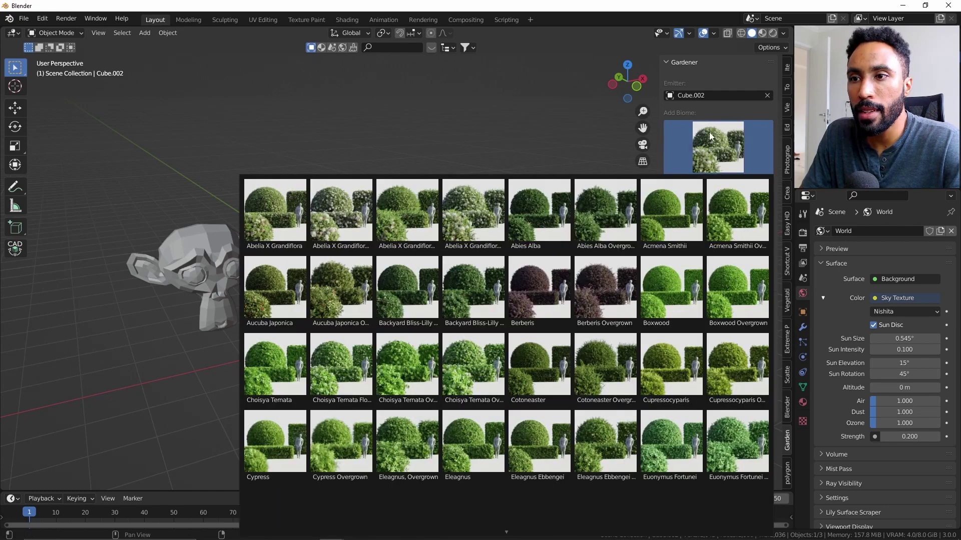
pyautogui.click(683, 372)
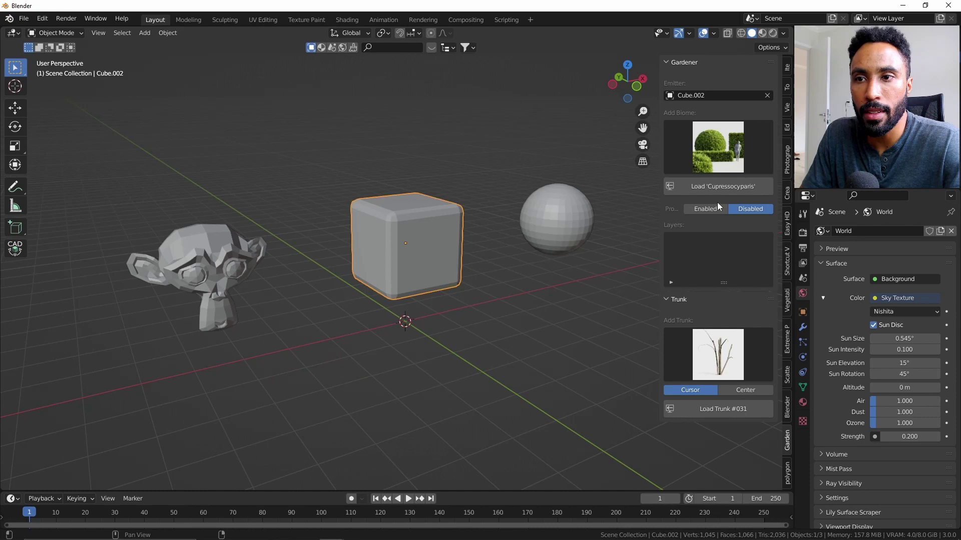
pyautogui.click(713, 187)
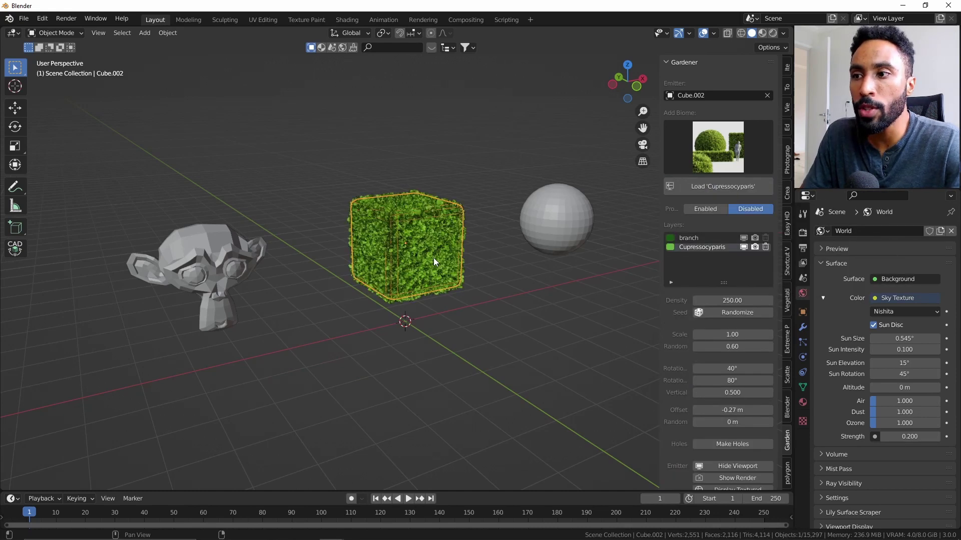
pyautogui.scroll(6, 433, 257)
pyautogui.moveTo(449, 241); pyautogui.dragTo(485, 289, button='middle')
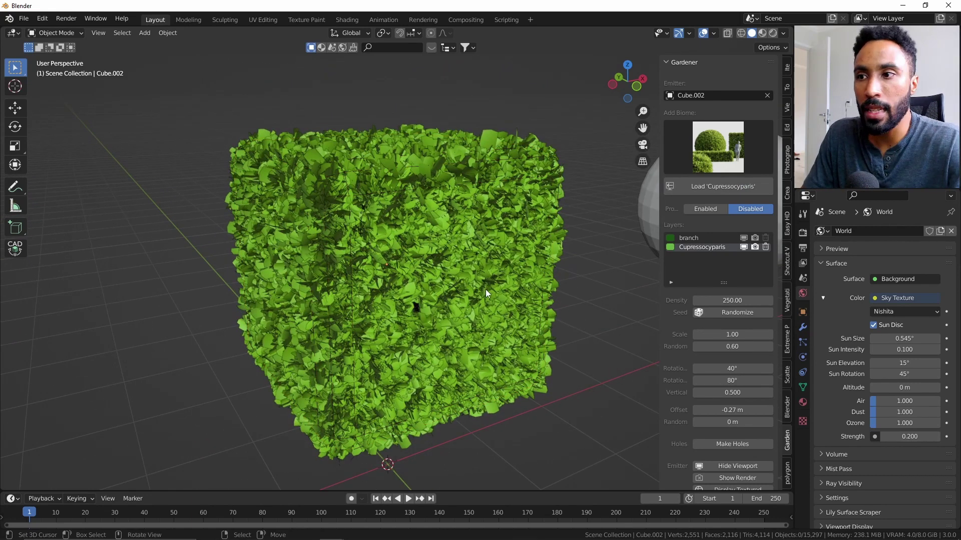
pyautogui.moveTo(485, 289); pyautogui.dragTo(454, 287, button='middle')
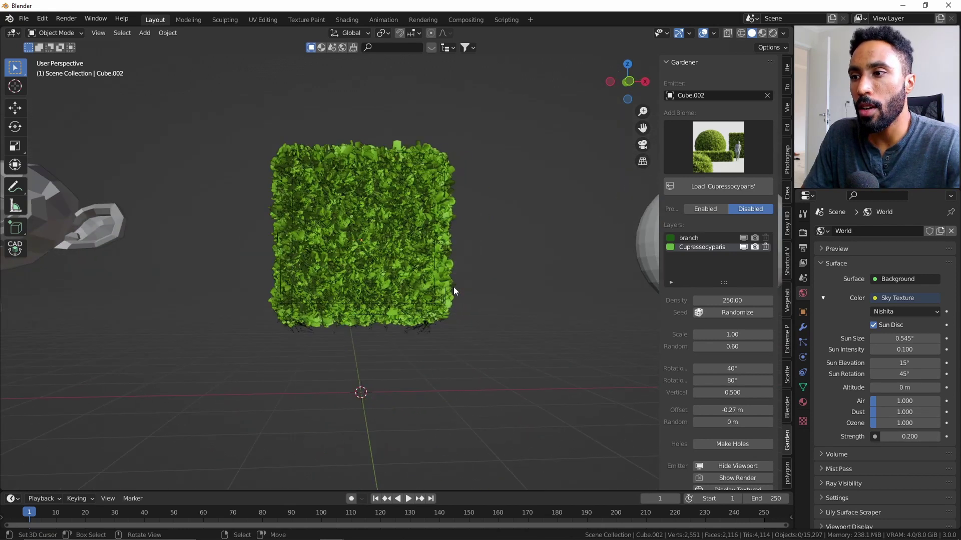
pyautogui.scroll(-3, 454, 287)
pyautogui.scroll(-8, 697, 221)
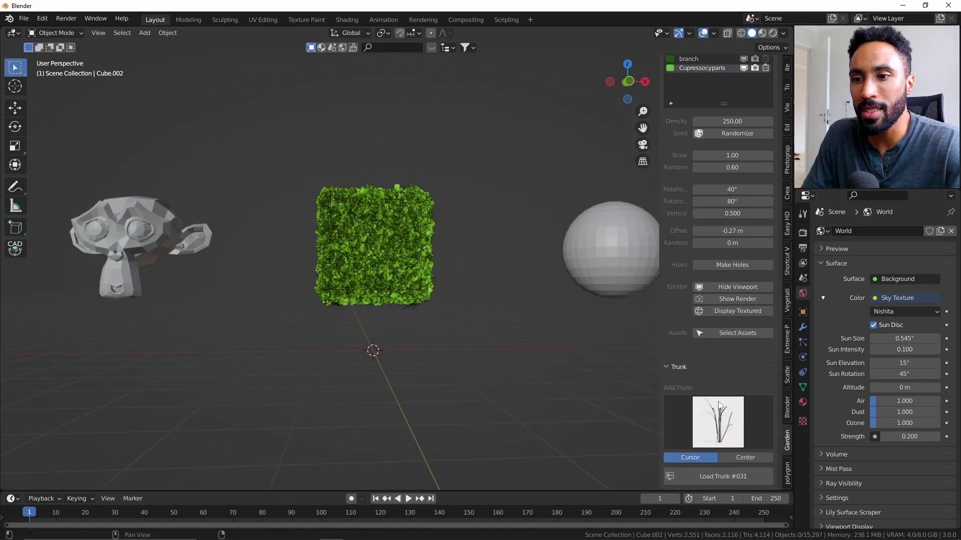
# Load trunk 036 beneath the Cupressocyparis hedge
pyautogui.click(719, 406)
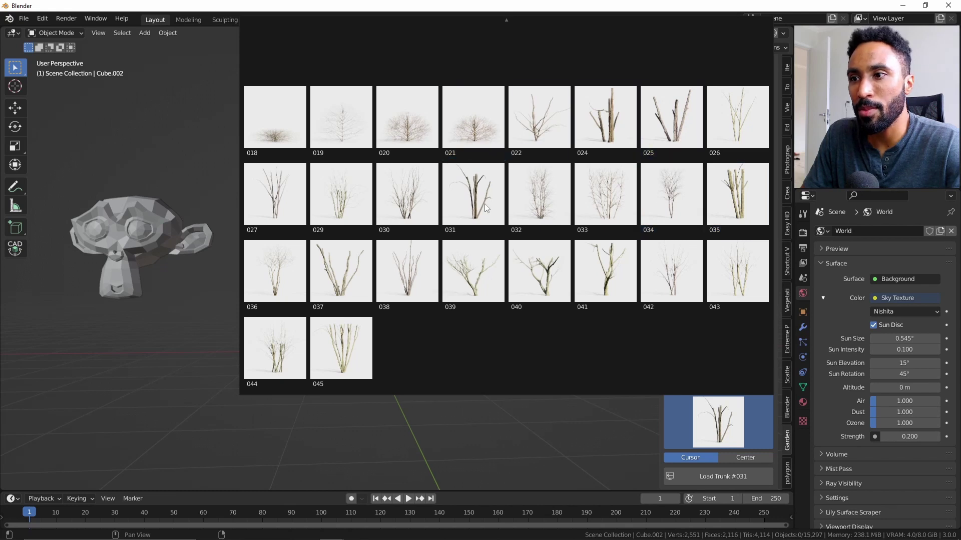
pyautogui.click(278, 284)
pyautogui.click(708, 477)
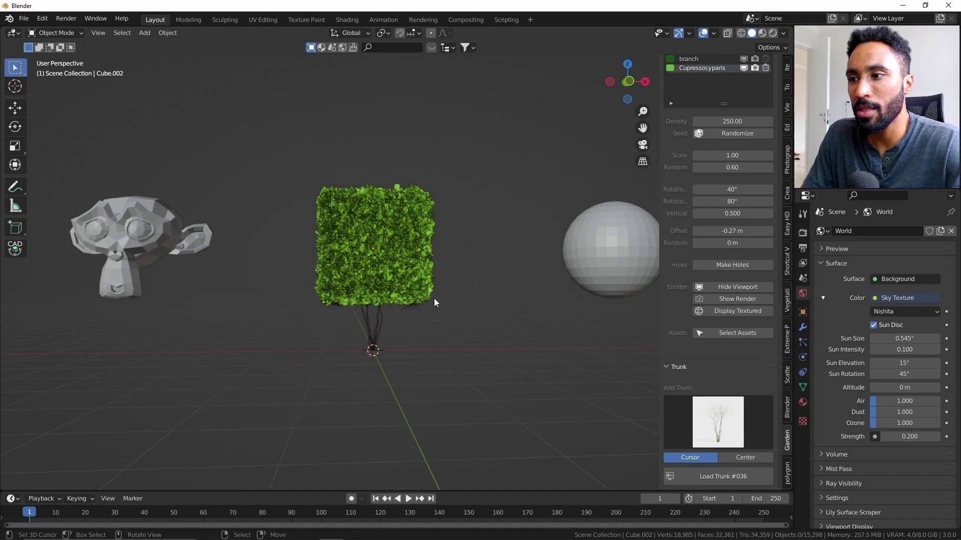
pyautogui.scroll(3, 434, 298)
pyautogui.moveTo(452, 293); pyautogui.dragTo(461, 258, button='middle')
pyautogui.click(394, 305)
pyautogui.scroll(-2, 431, 278)
pyautogui.scroll(5, 422, 263)
pyautogui.scroll(-5, 423, 262)
# Replace the emitter with the sphere and choose the Lavender biome
pyautogui.scroll(3, 461, 259)
pyautogui.click(466, 242)
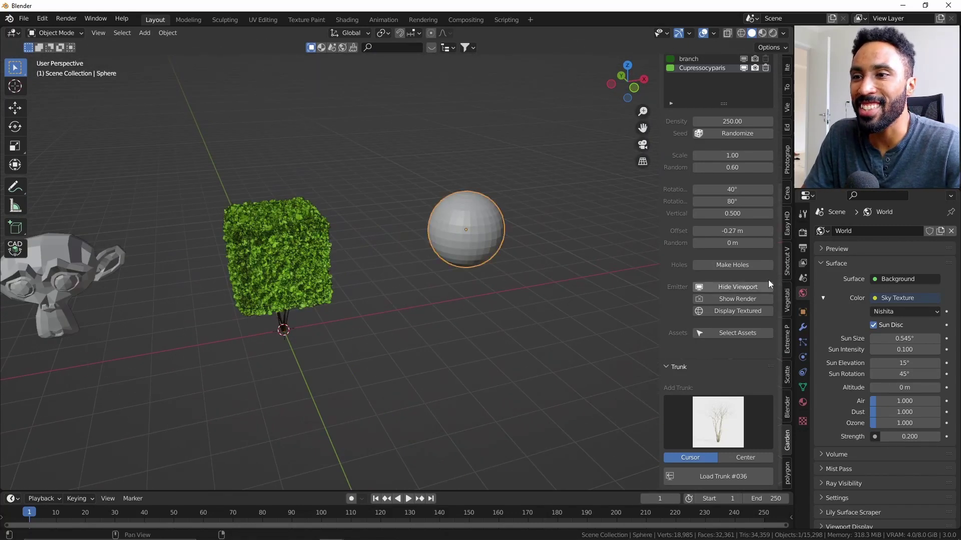
pyautogui.scroll(7, 768, 280)
pyautogui.click(767, 95)
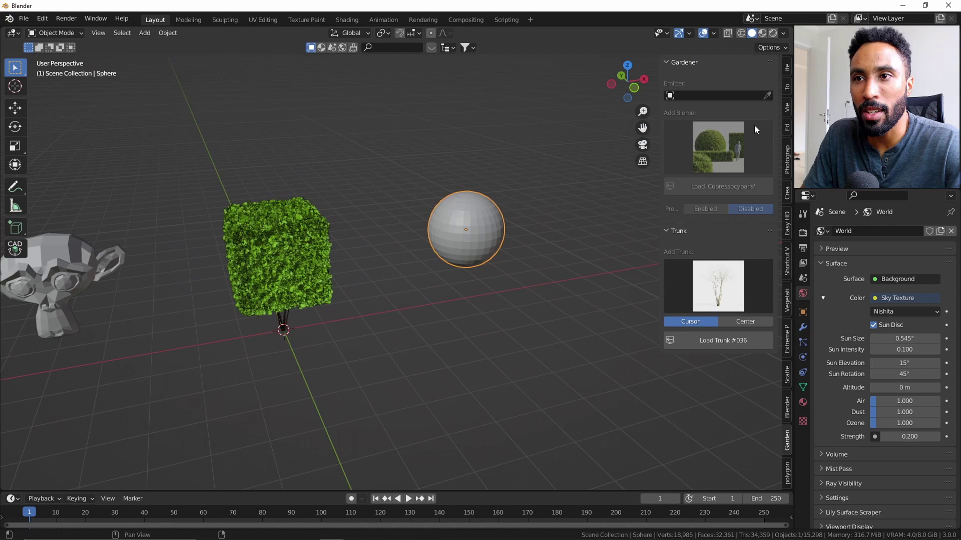
pyautogui.click(766, 94)
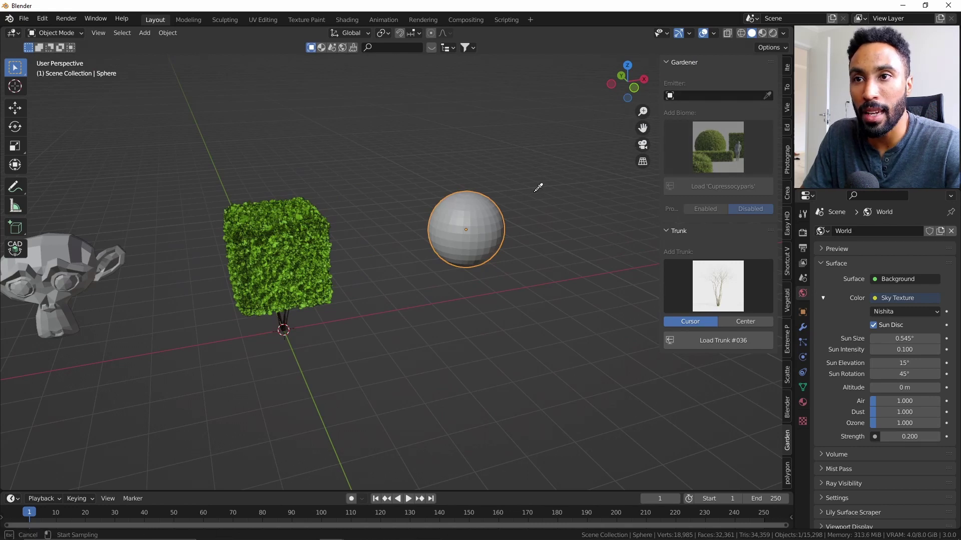
pyautogui.click(480, 214)
pyautogui.click(745, 148)
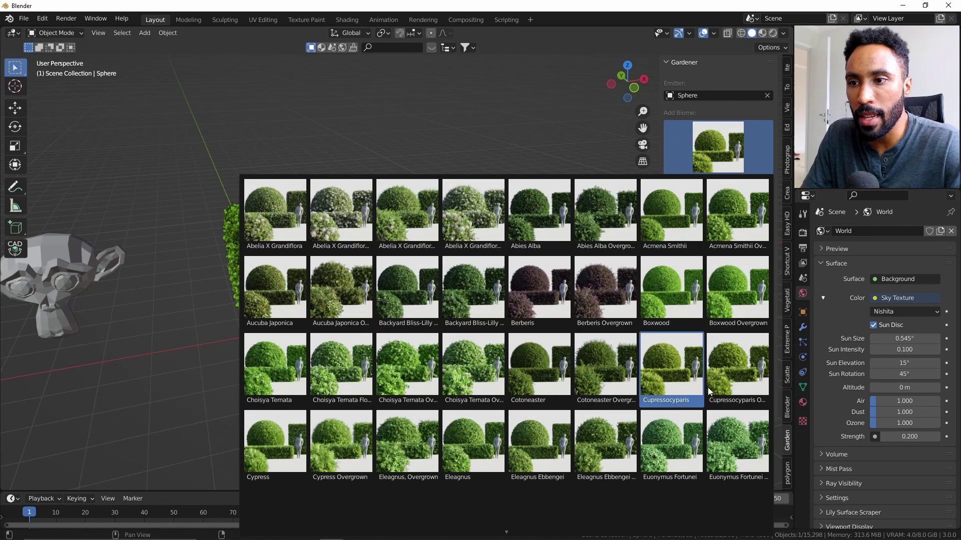
pyautogui.scroll(-2, 752, 439)
pyautogui.scroll(-2, 751, 439)
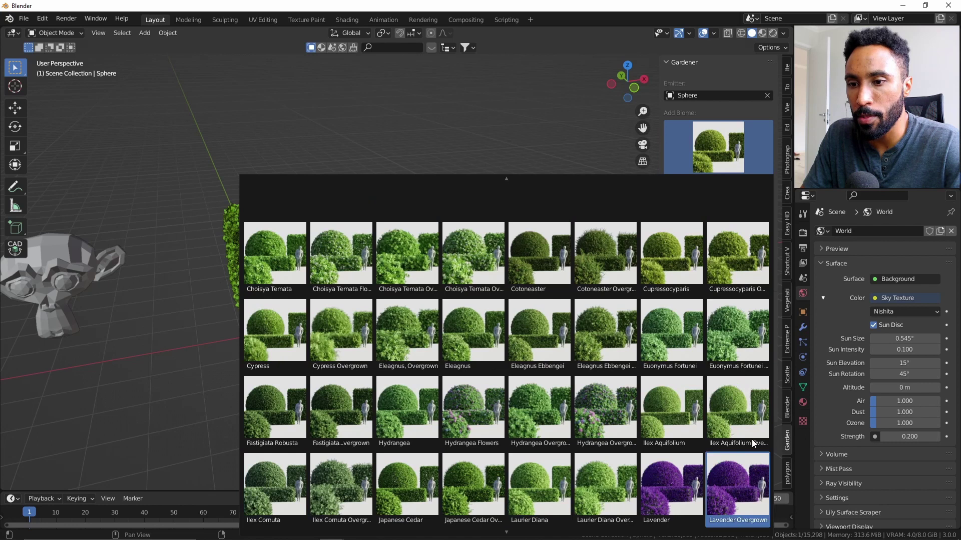
pyautogui.click(695, 493)
# Scale up the sphere, apply its scale, and grow Lavender over it at density 1000
pyautogui.press('KP_Decimal')
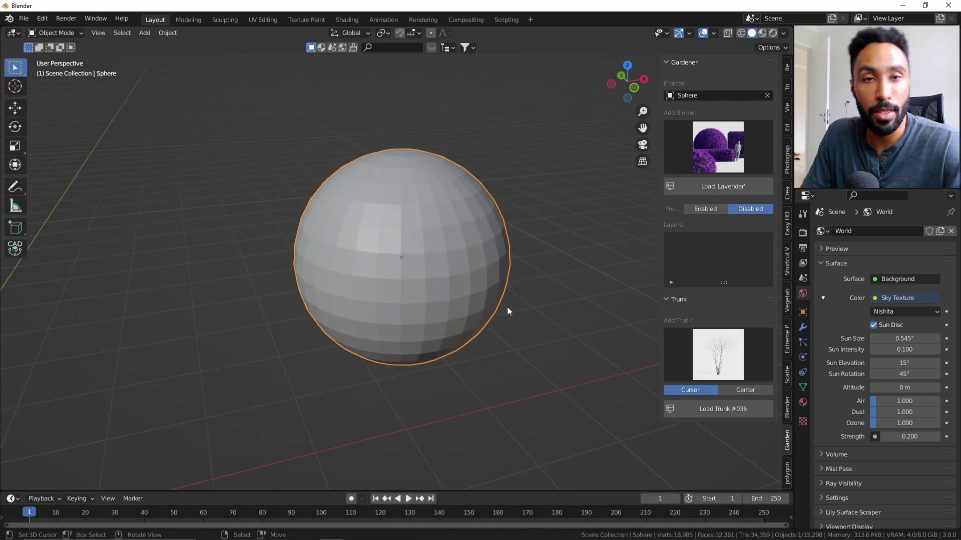
pyautogui.press('s')
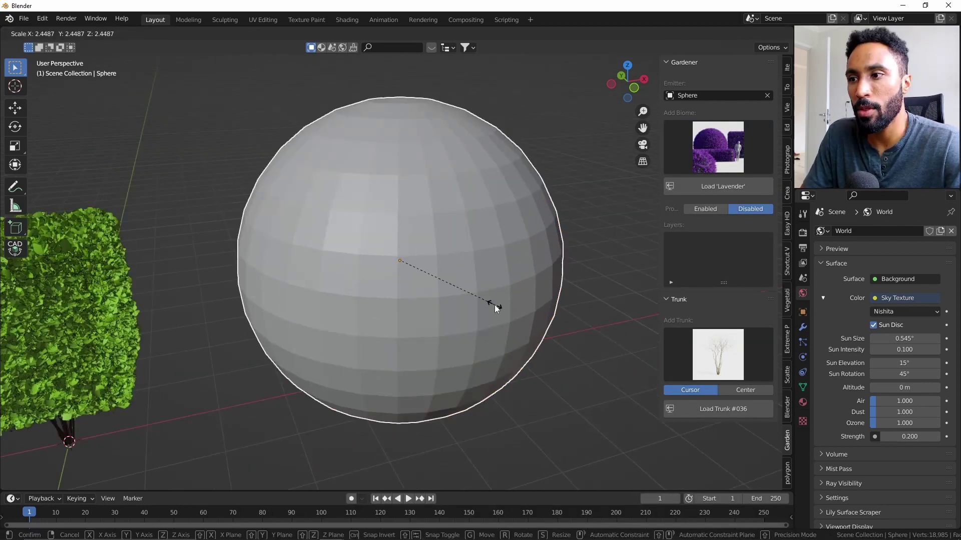
pyautogui.click(490, 302)
pyautogui.hotkey('ctrl', 'a')
pyautogui.click(476, 304)
pyautogui.click(723, 186)
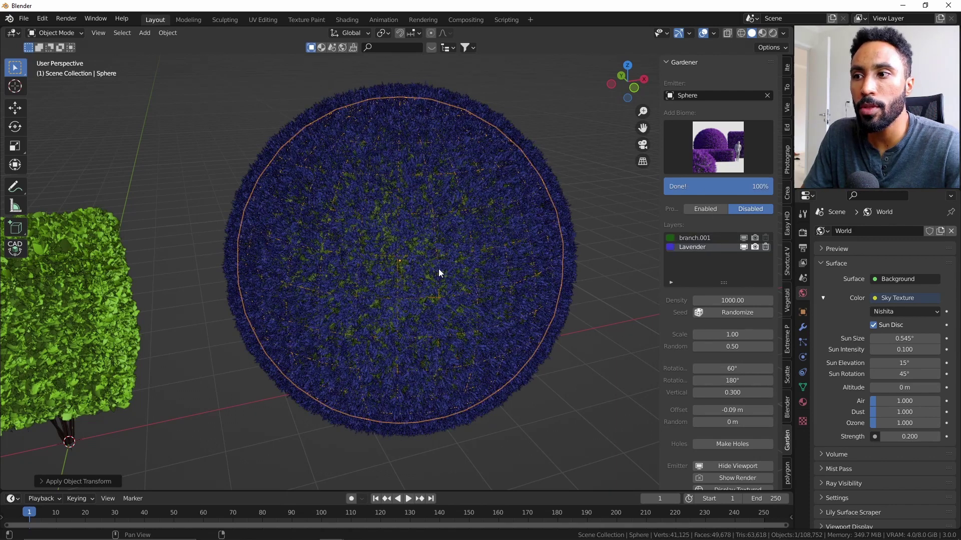
# Switch to the front view and clear the selection
pyautogui.moveTo(438, 269); pyautogui.dragTo(361, 251, button='middle')
pyautogui.scroll(4, 361, 250)
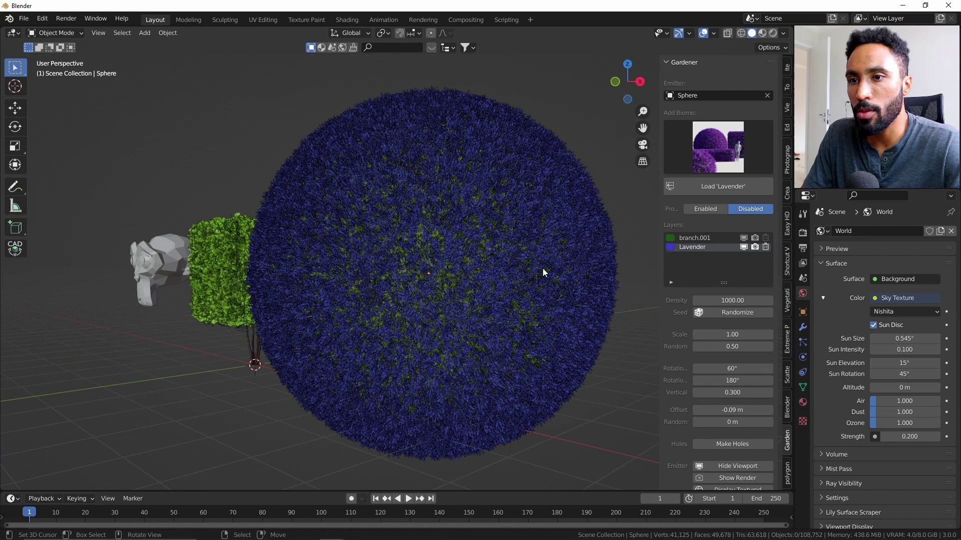
pyautogui.click(398, 229)
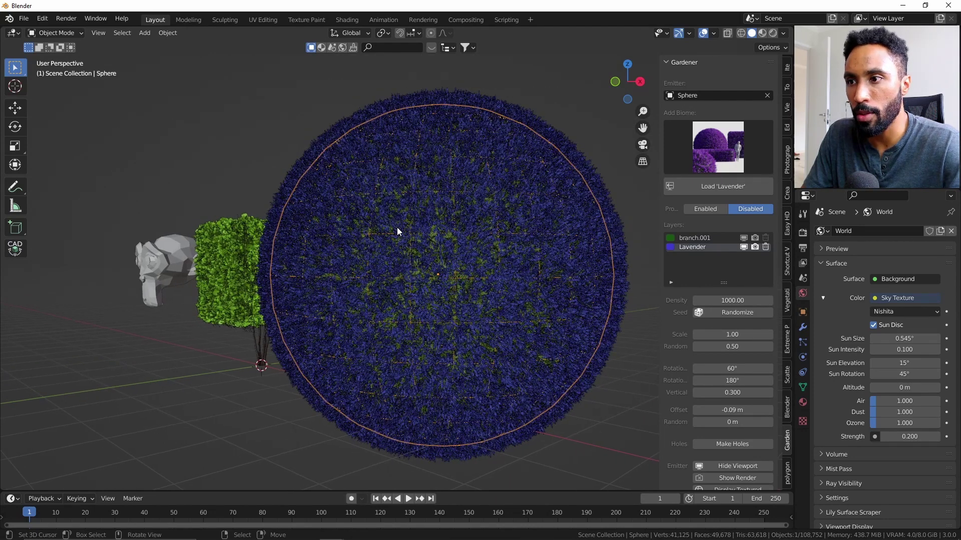
pyautogui.press('KP_1')
pyautogui.hotkey('alt', 'a')
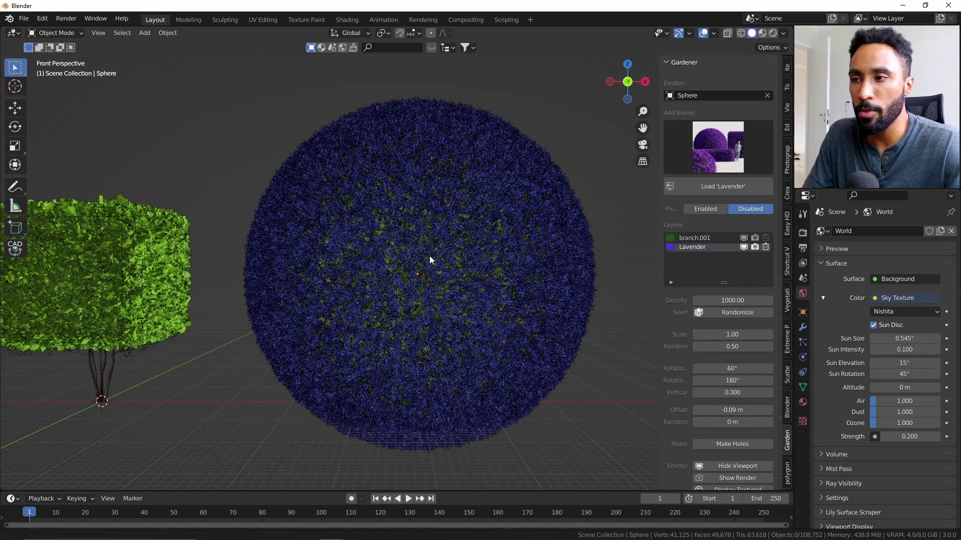
# Switch the viewport to rendered shading and view the scene from the back
pyautogui.press('z')
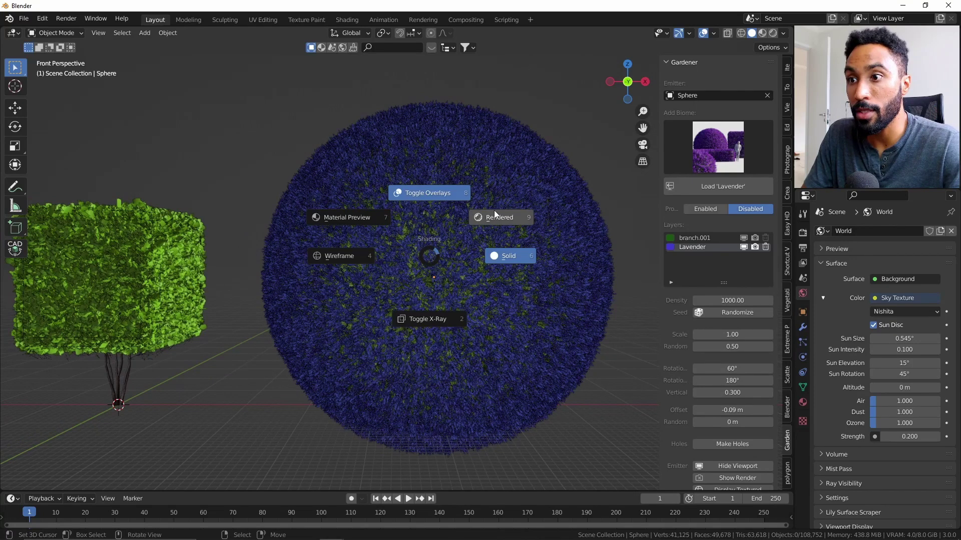
pyautogui.click(495, 212)
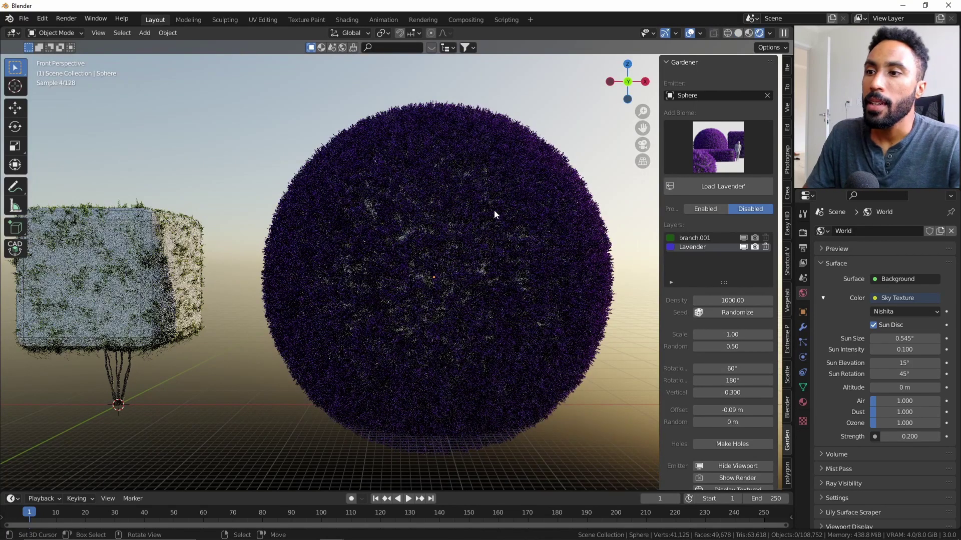
pyautogui.press('ctrl+KP_1')
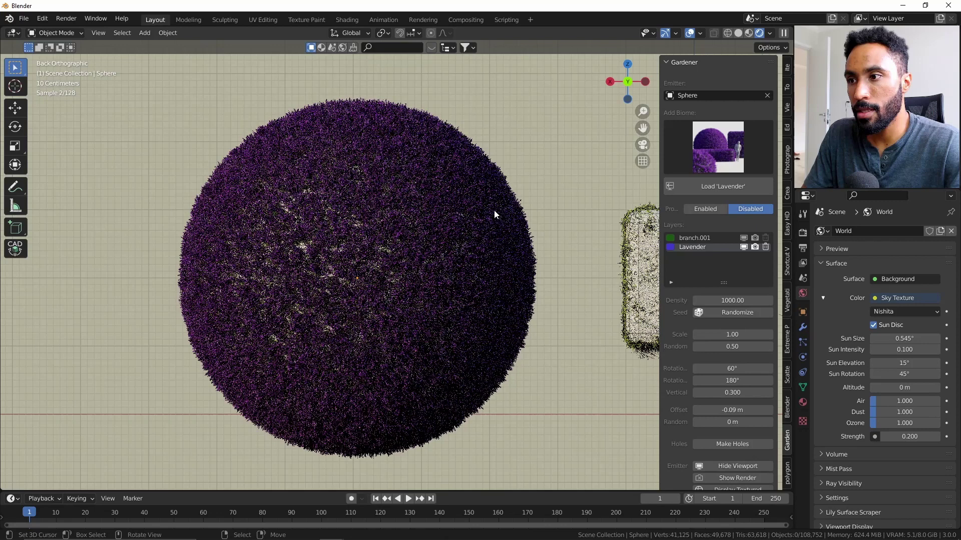
pyautogui.scroll(-3, 521, 225)
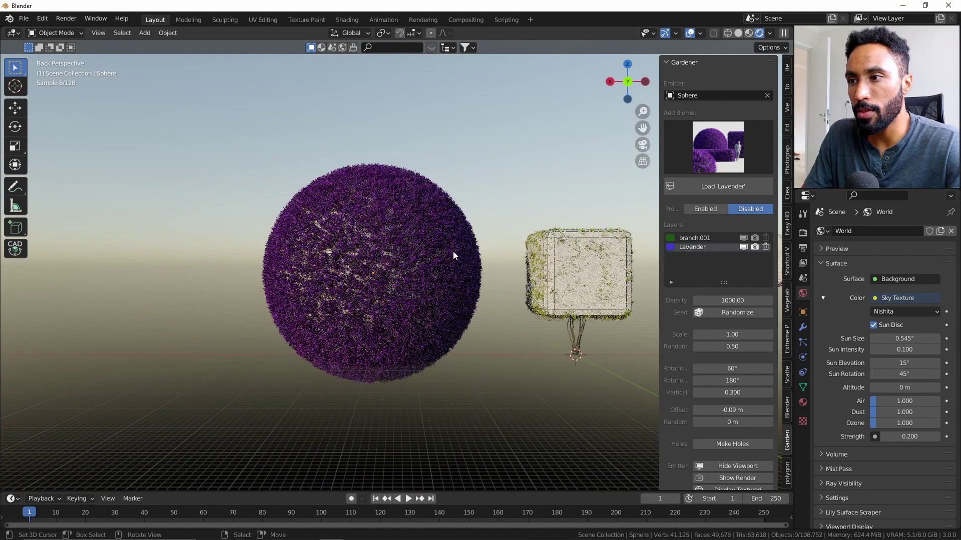
pyautogui.scroll(-8, 699, 337)
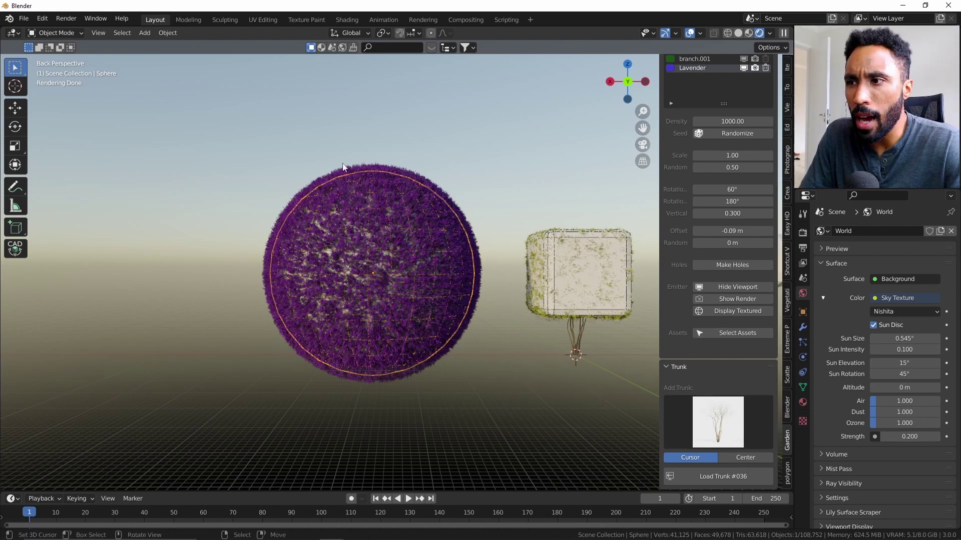
# Hide the sphere emitter in the viewport, then show it again
pyautogui.click(749, 285)
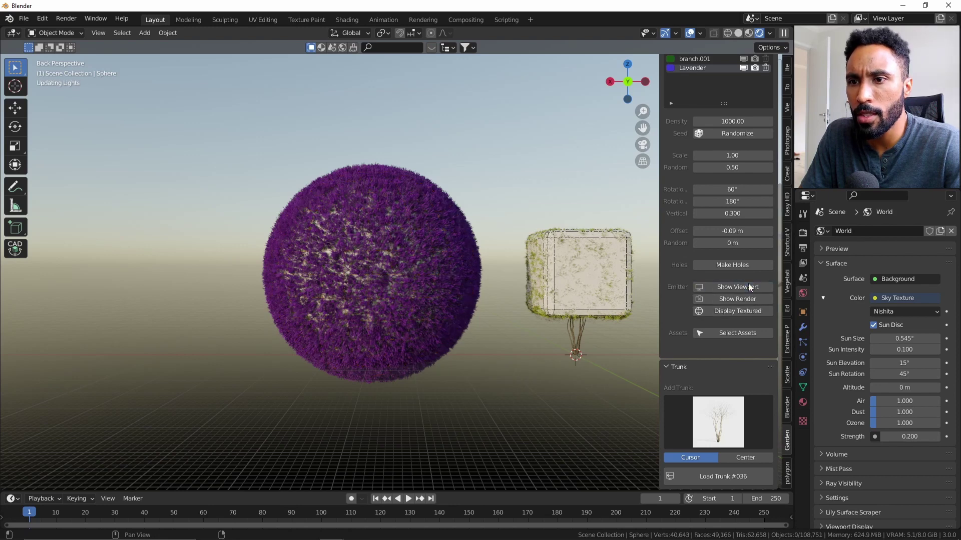
pyautogui.scroll(2, 401, 311)
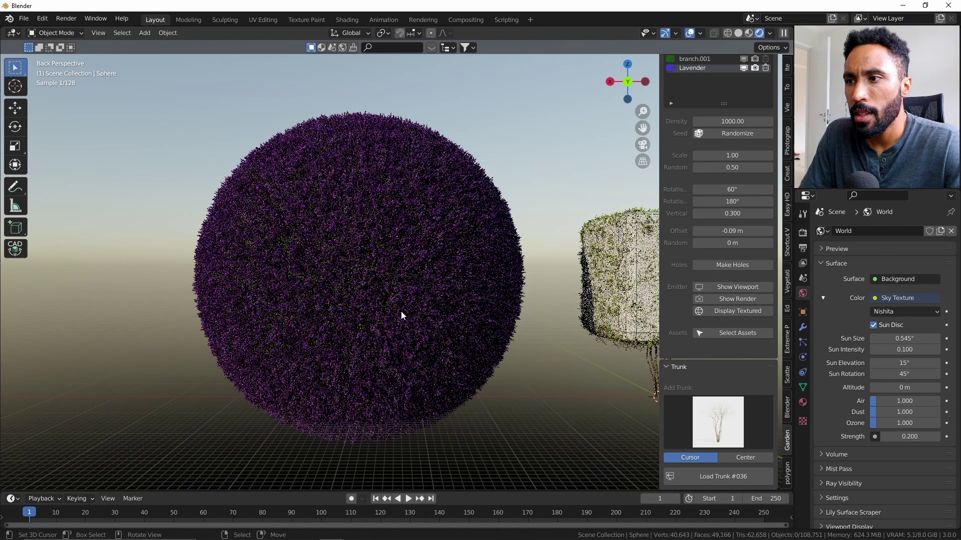
pyautogui.scroll(5, 376, 242)
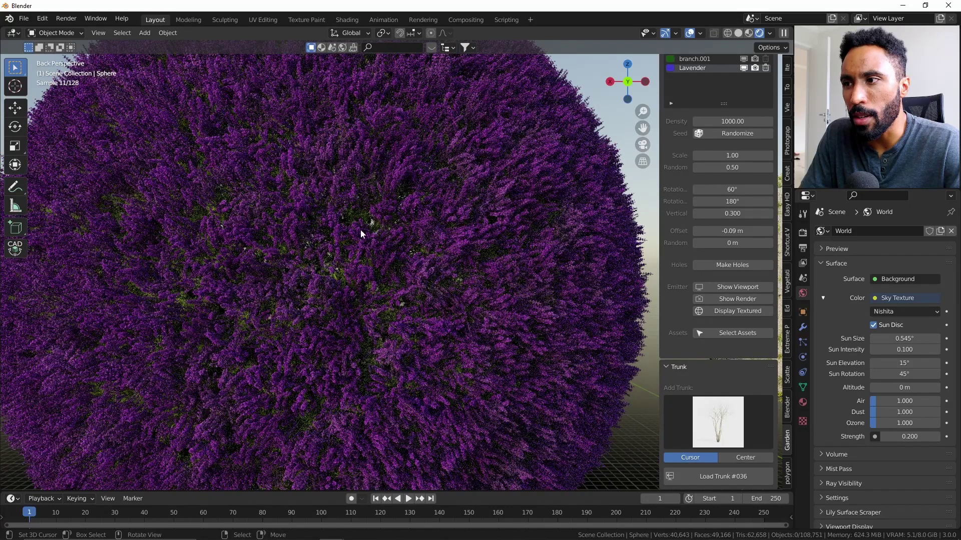
pyautogui.scroll(-6, 377, 262)
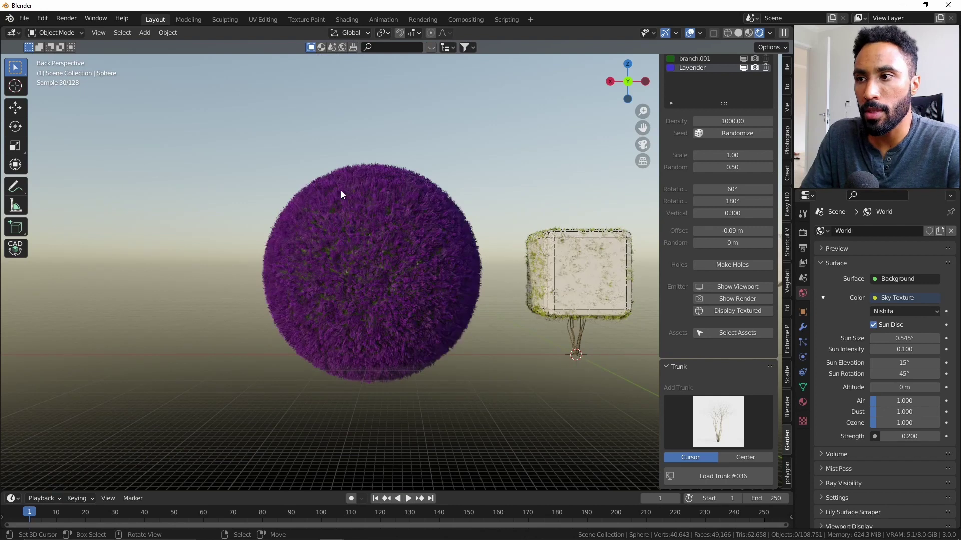
pyautogui.click(757, 284)
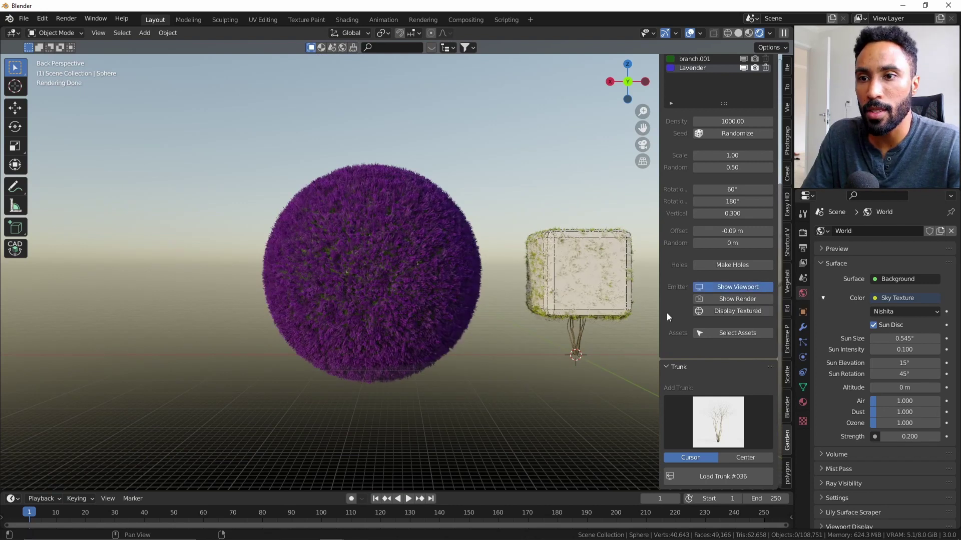
# Turn off the cube emitter's Camera, Diffuse, Glossy, Transmission, Volume Scatter and Shadow ray visibility
pyautogui.click(617, 242)
pyautogui.press('KP_Decimal')
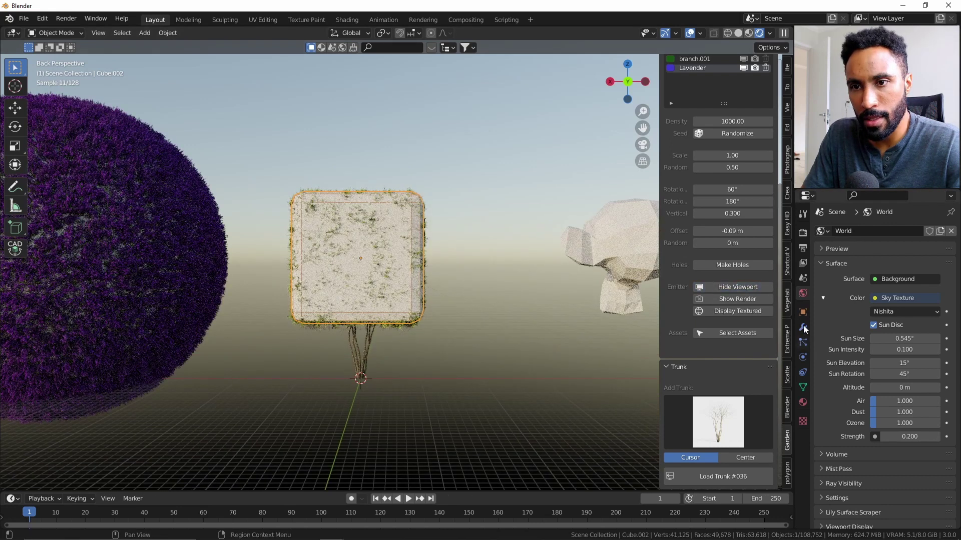
pyautogui.click(803, 312)
pyautogui.click(841, 249)
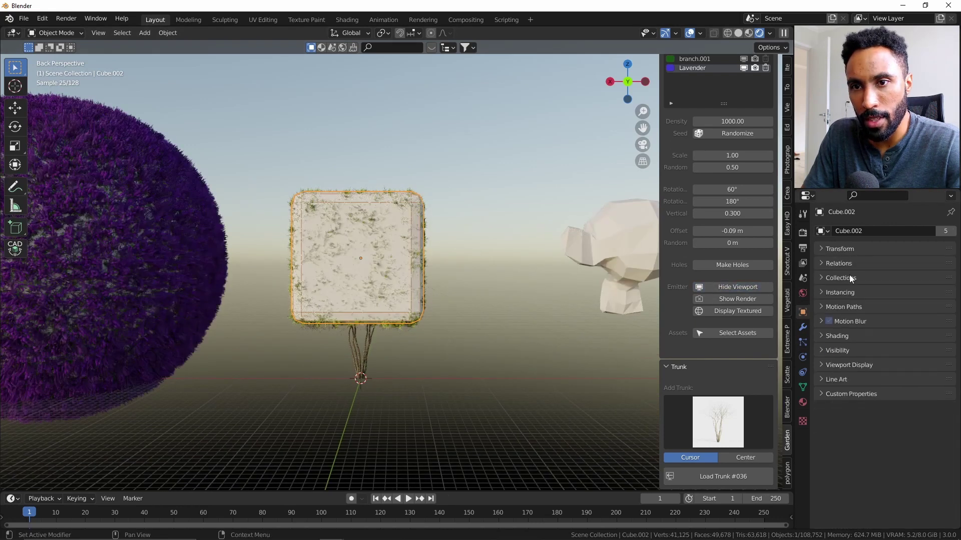
pyautogui.click(846, 351)
pyautogui.scroll(-4, 845, 365)
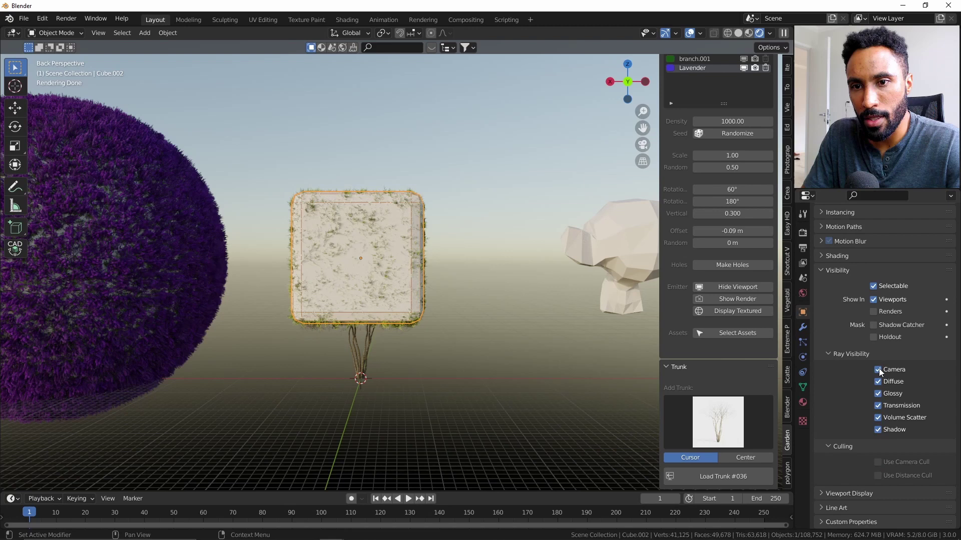
pyautogui.moveTo(883, 426); pyautogui.dragTo(881, 370)
pyautogui.click(879, 394)
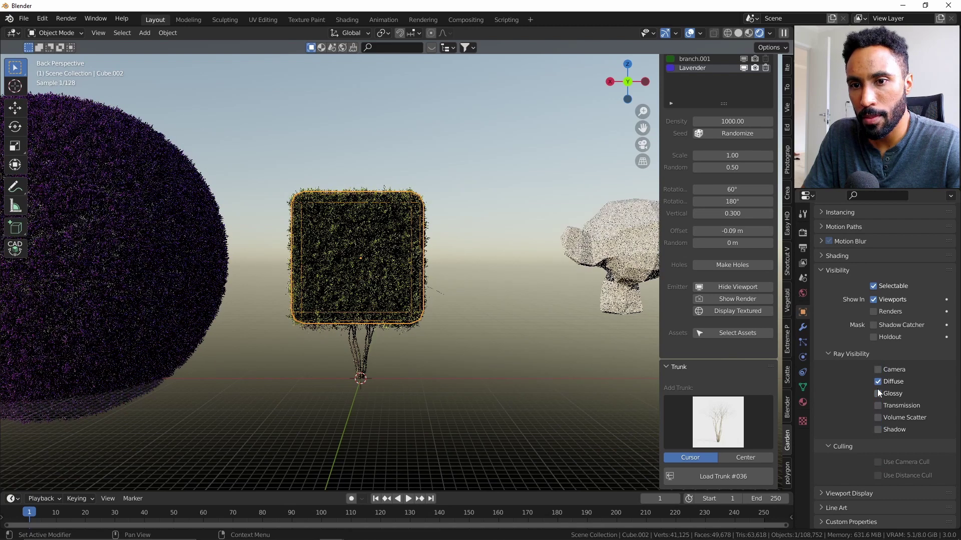
pyautogui.click(877, 382)
pyautogui.scroll(4, 340, 272)
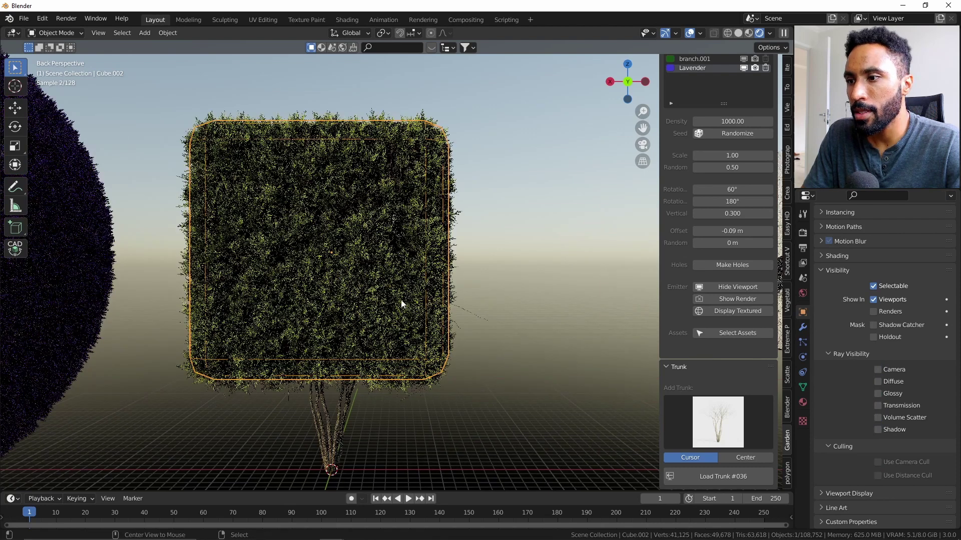
pyautogui.moveTo(401, 304); pyautogui.dragTo(384, 311, button='middle')
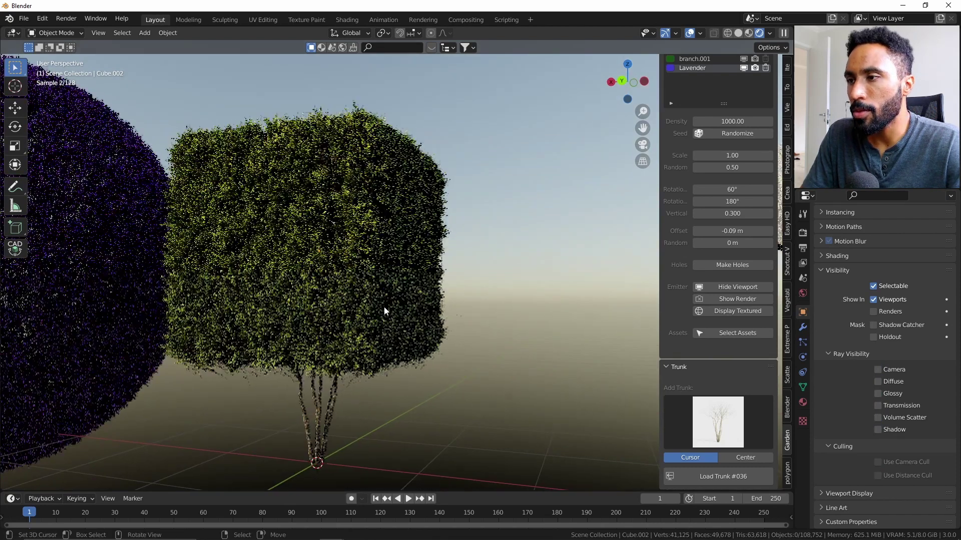
# Return the viewport to solid shading and enable the scatter's proxy display
pyautogui.press('z')
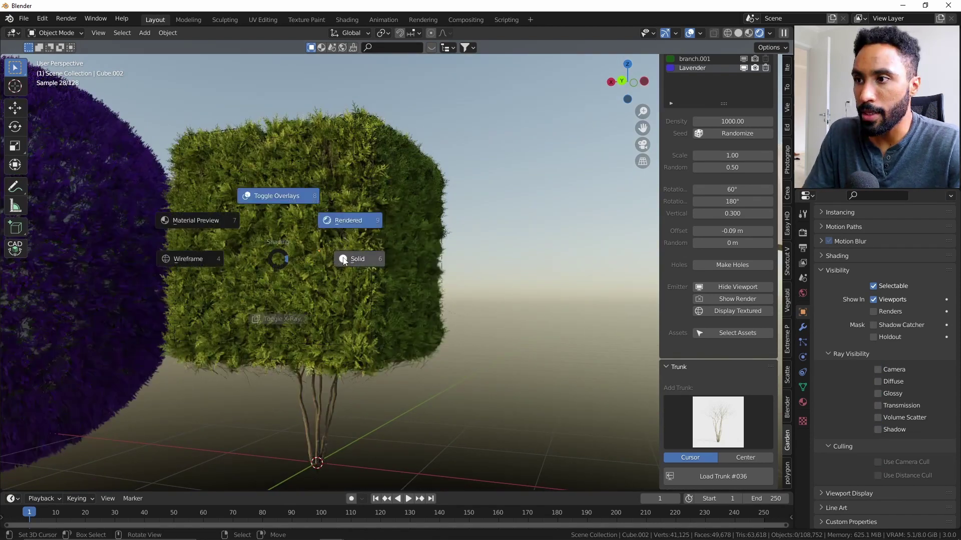
pyautogui.click(374, 257)
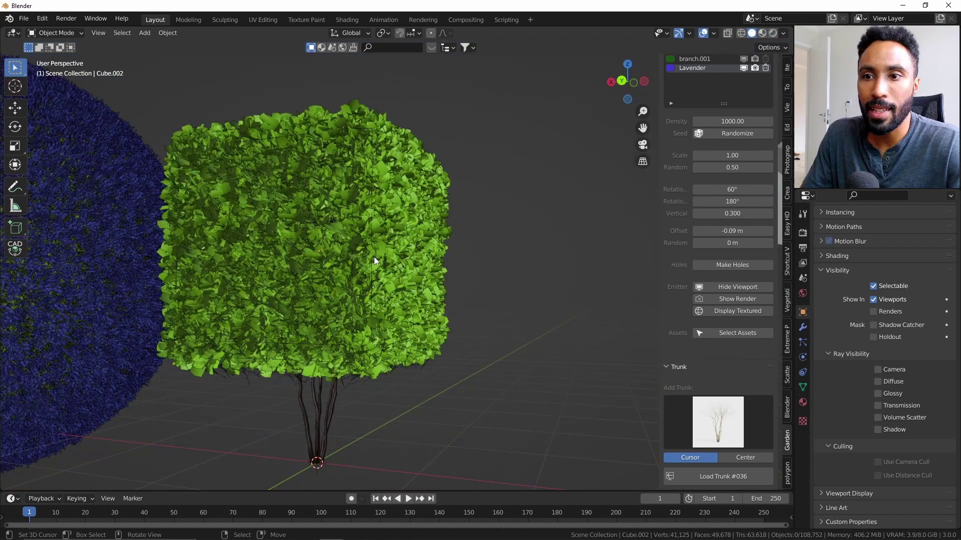
pyautogui.scroll(6, 697, 264)
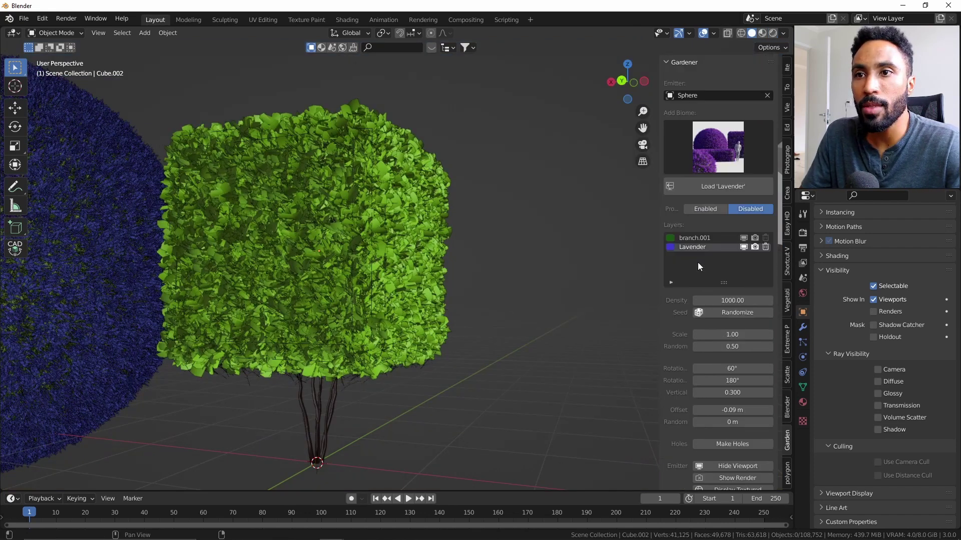
pyautogui.click(701, 212)
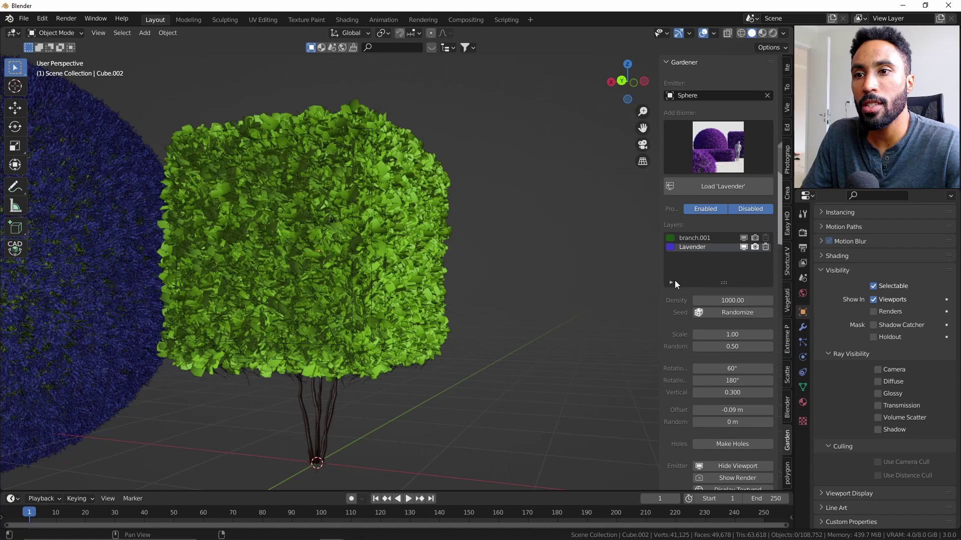
pyautogui.scroll(-4, 497, 334)
# Orbit around the scene and select the sphere emitter
pyautogui.moveTo(497, 334); pyautogui.dragTo(458, 374, button='middle')
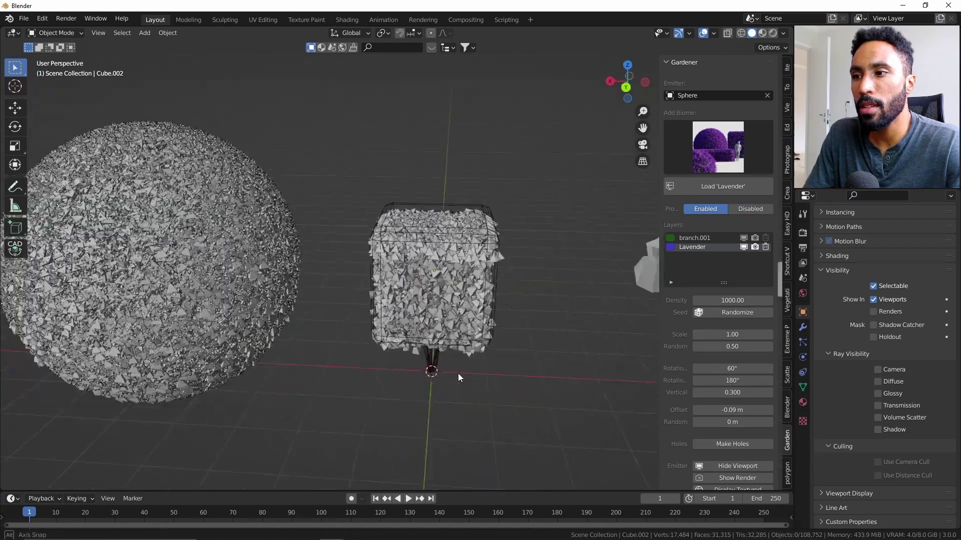
pyautogui.scroll(-4, 452, 364)
pyautogui.scroll(4, 463, 349)
pyautogui.moveTo(536, 365); pyautogui.dragTo(566, 365, button='middle')
pyautogui.scroll(-4, 463, 350)
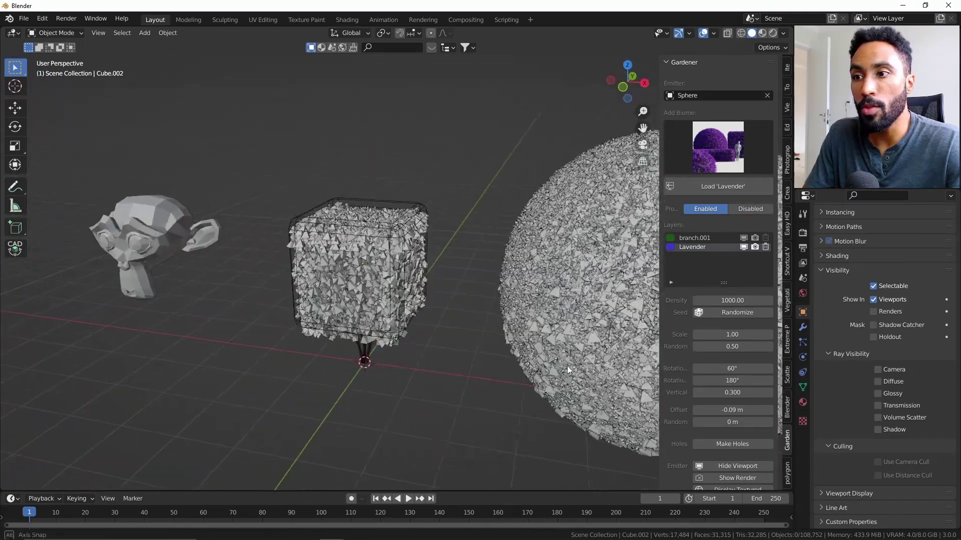
pyautogui.scroll(3, 411, 335)
pyautogui.click(411, 335)
# Delete the sphere's Lavender and branch.001 scatter layers, then select and frame Suzanne
pyautogui.click(732, 300)
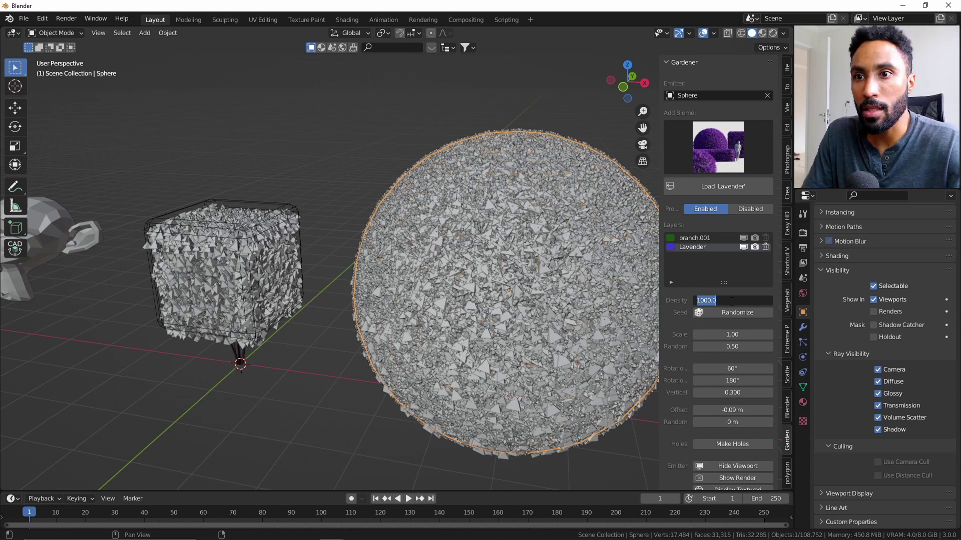
pyautogui.click(529, 257)
pyautogui.scroll(-5, 529, 258)
pyautogui.scroll(6, 460, 315)
pyautogui.moveTo(384, 314); pyautogui.dragTo(513, 319, button='middle')
pyautogui.scroll(2, 513, 320)
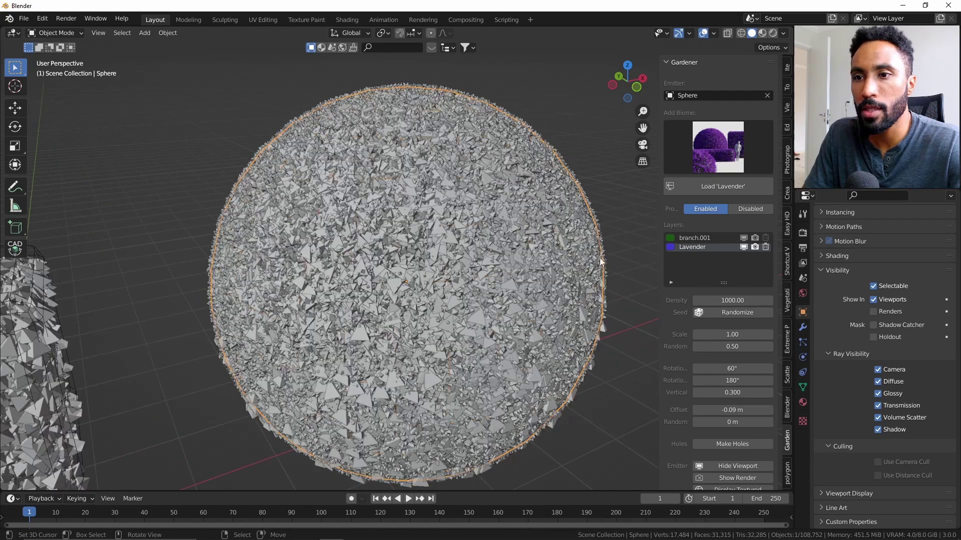
pyautogui.click(764, 247)
pyautogui.click(766, 238)
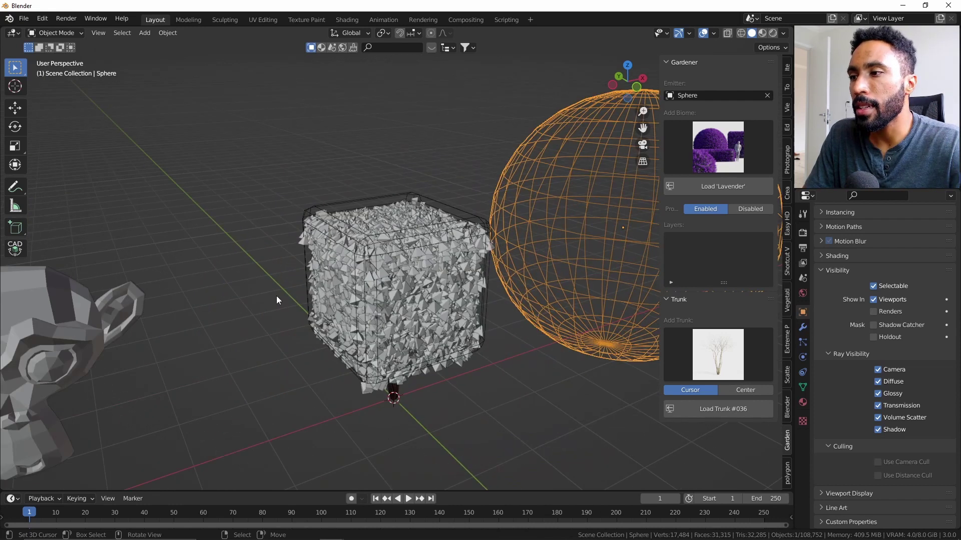
pyautogui.click(71, 345)
pyautogui.press('KP_Decimal')
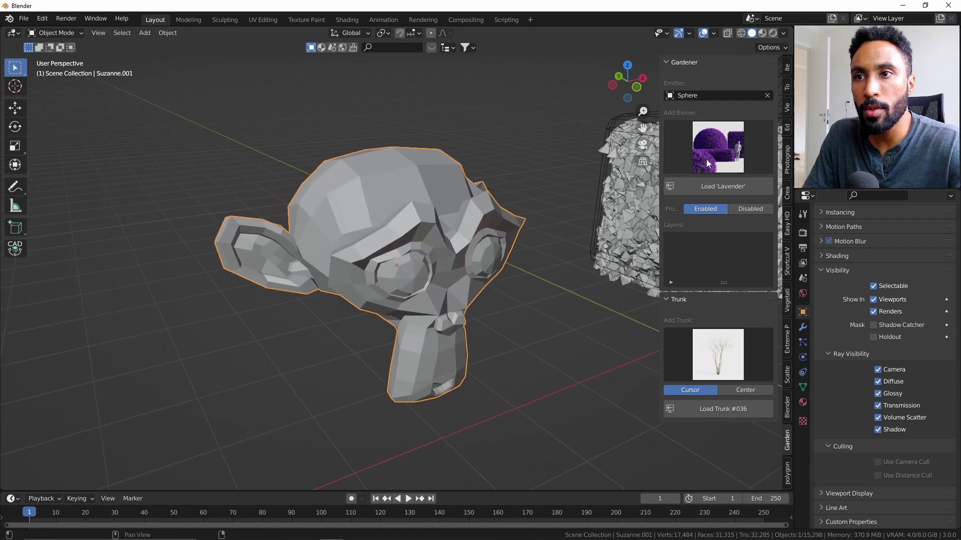
# Make Suzanne.001 the emitter and load the Boxwood biome onto it at density 1600
pyautogui.click(766, 95)
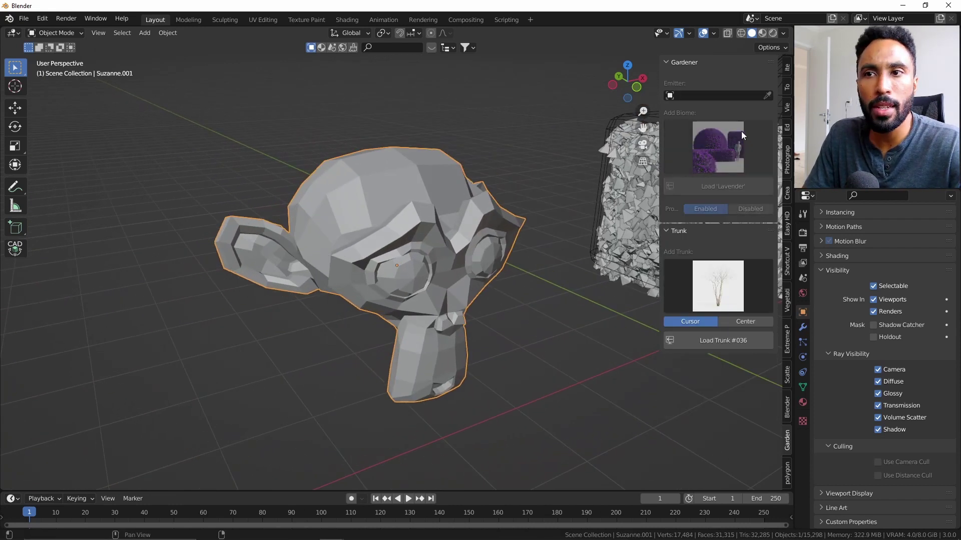
pyautogui.click(767, 96)
pyautogui.click(420, 196)
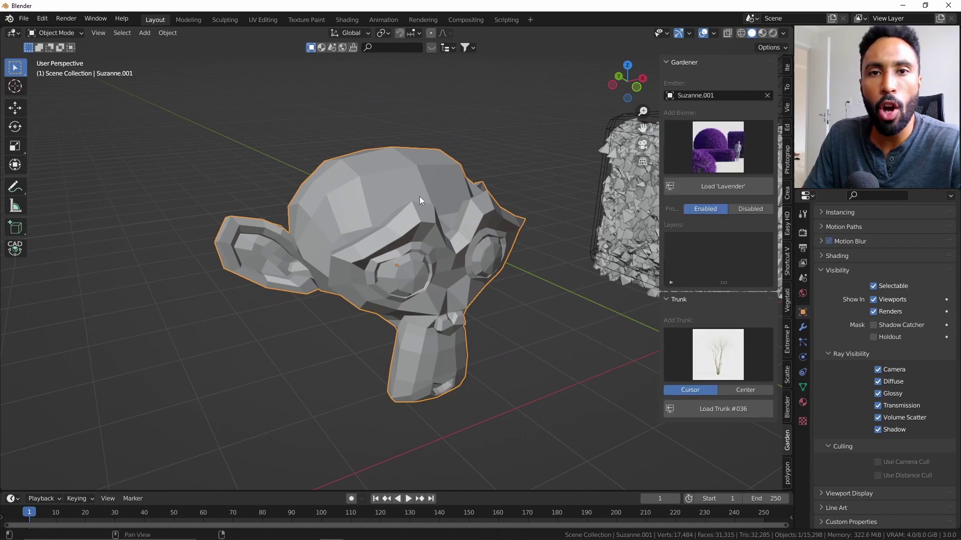
pyautogui.click(699, 172)
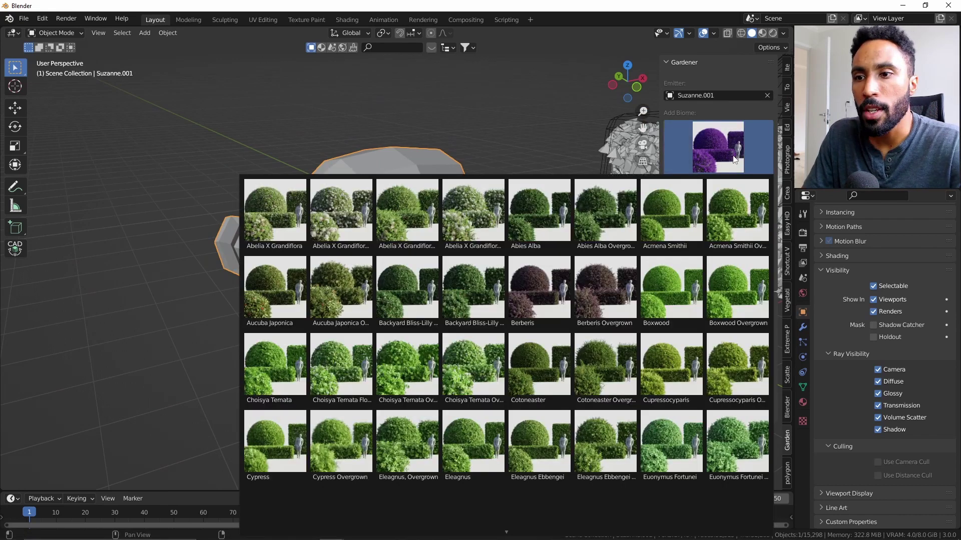
pyautogui.click(677, 293)
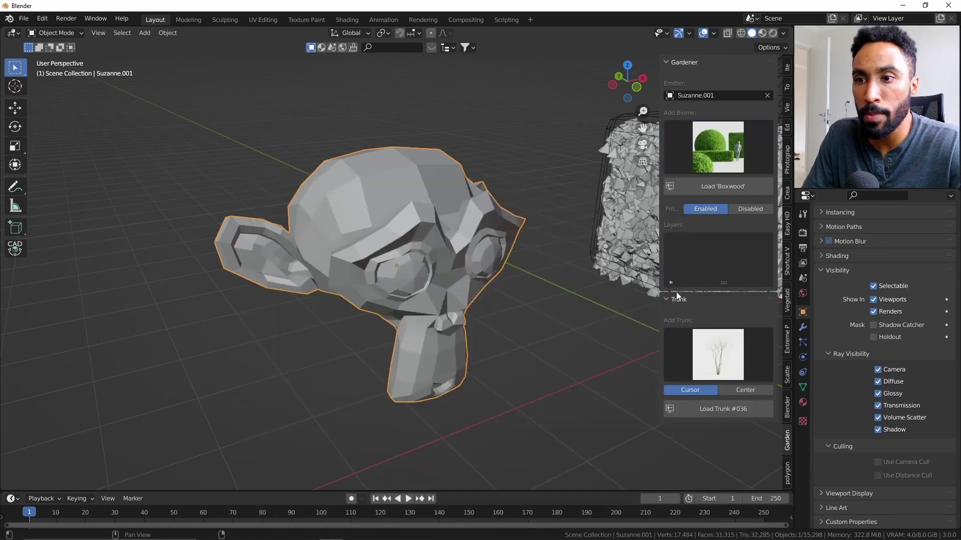
pyautogui.click(728, 187)
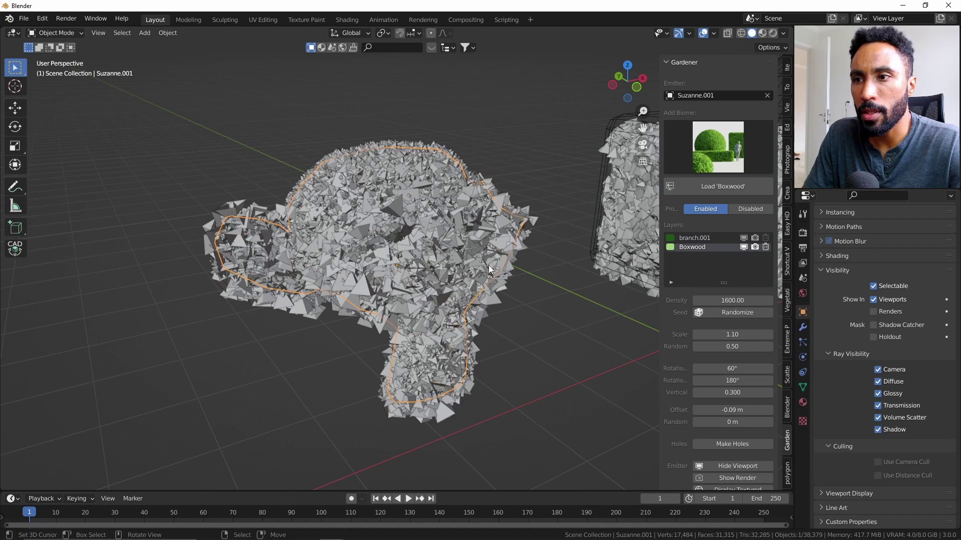
# Disable proxy display so the monkey shows its full Boxwood foliage
pyautogui.click(753, 209)
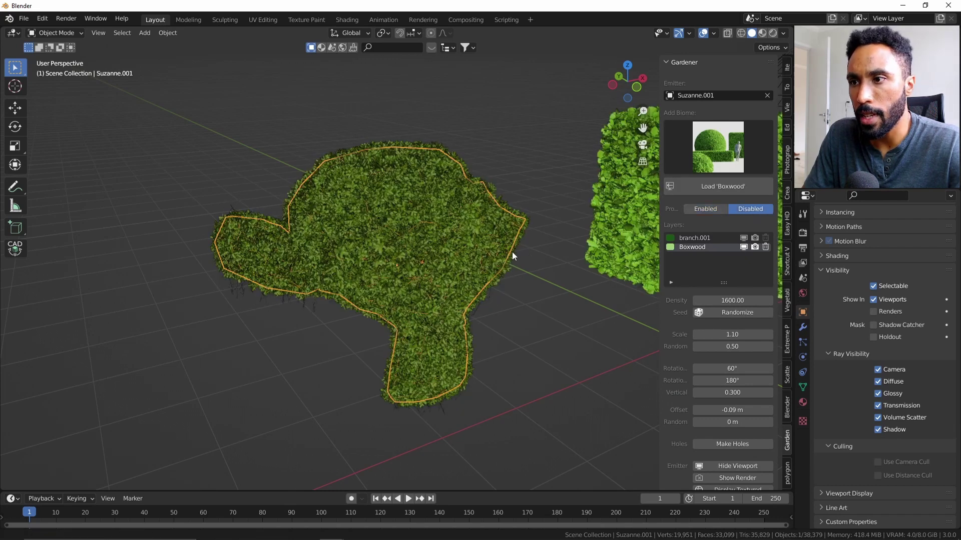
pyautogui.moveTo(512, 251); pyautogui.dragTo(493, 212, button='middle')
pyautogui.scroll(5, 465, 258)
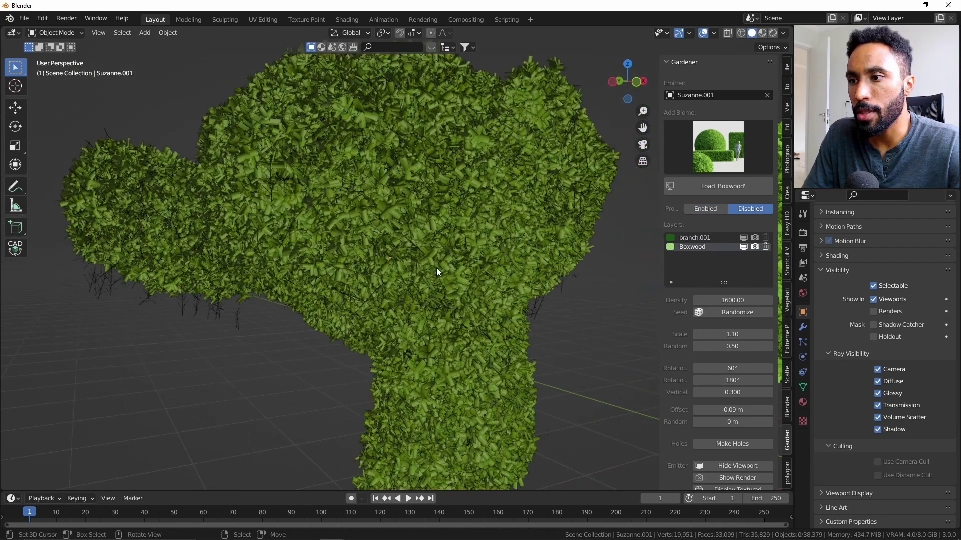
pyautogui.keyDown('ctrl'); pyautogui.moveTo(436, 269); pyautogui.dragTo(448, 288, button='middle'); pyautogui.keyUp('ctrl')
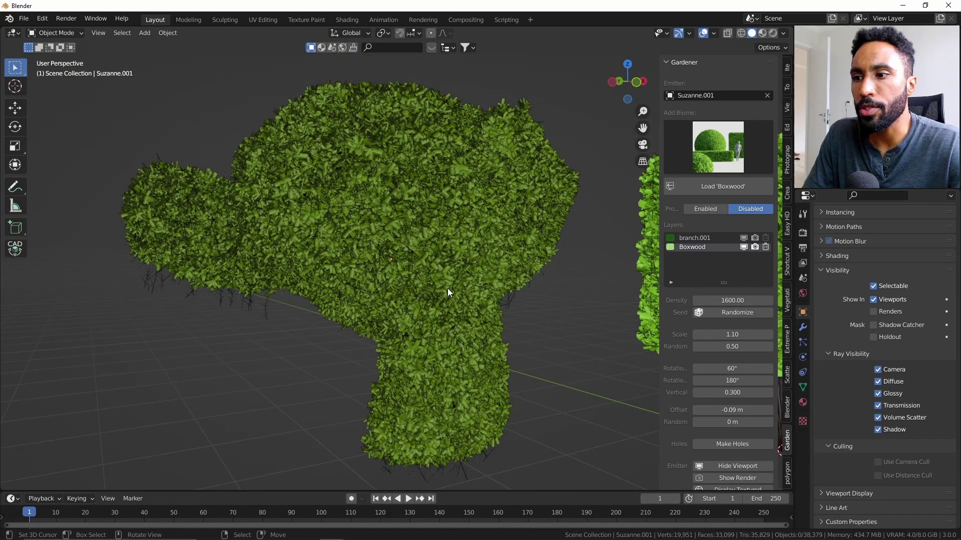
pyautogui.scroll(-2, 698, 300)
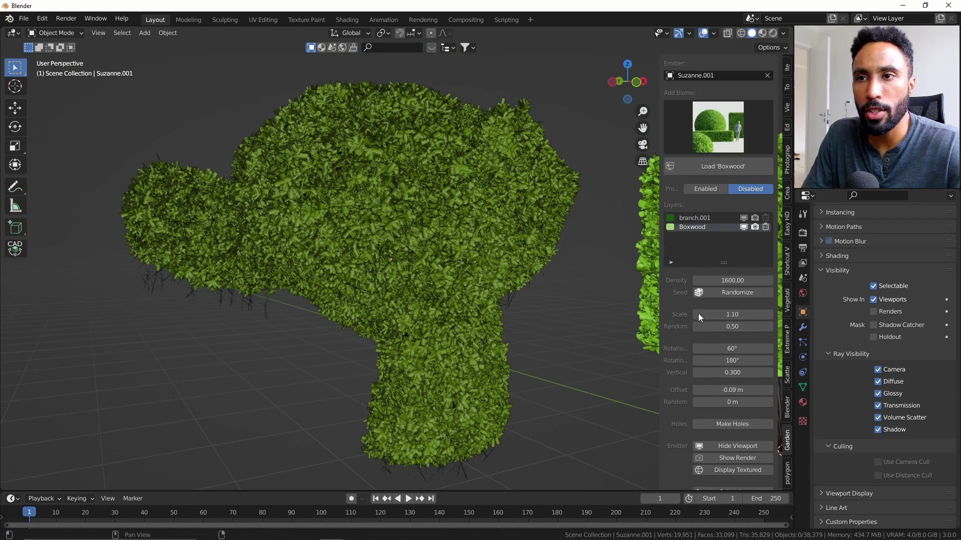
pyautogui.scroll(2, 698, 313)
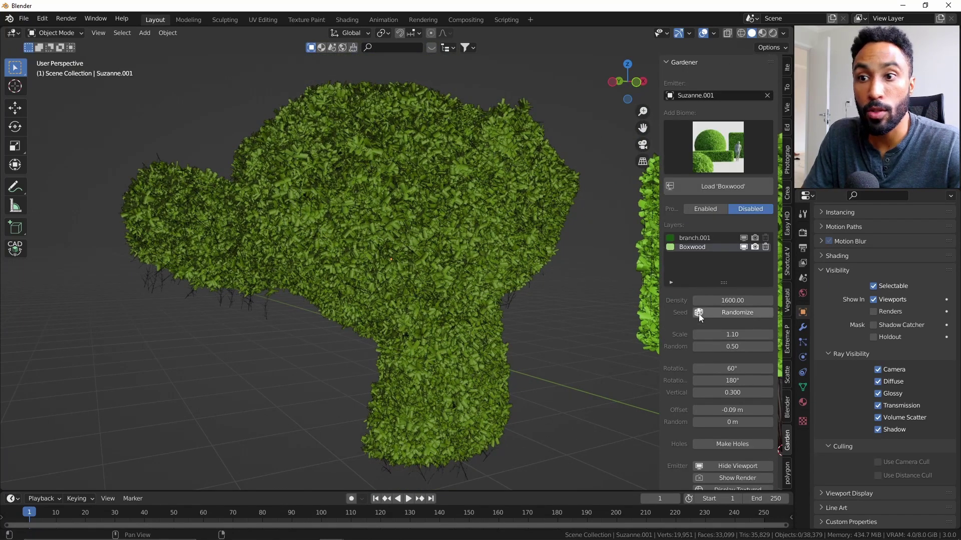
# Hide the Boxwood layer in the viewport, then show it again
pyautogui.click(744, 246)
pyautogui.scroll(10, 503, 263)
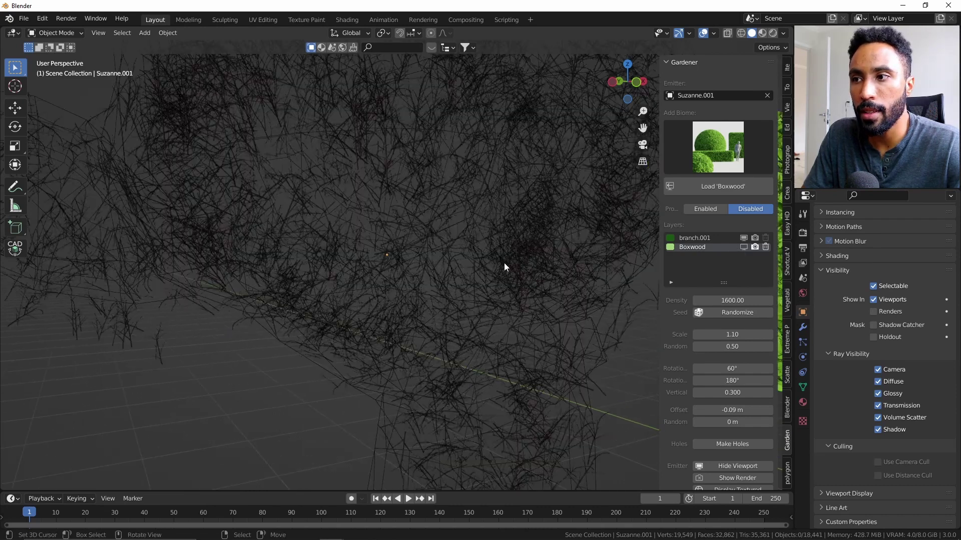
pyautogui.scroll(-10, 458, 293)
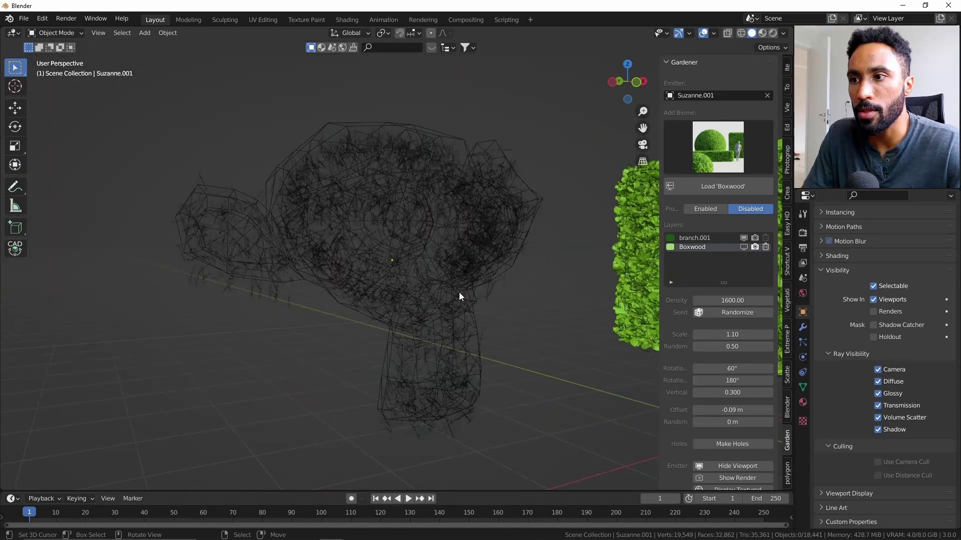
pyautogui.click(743, 247)
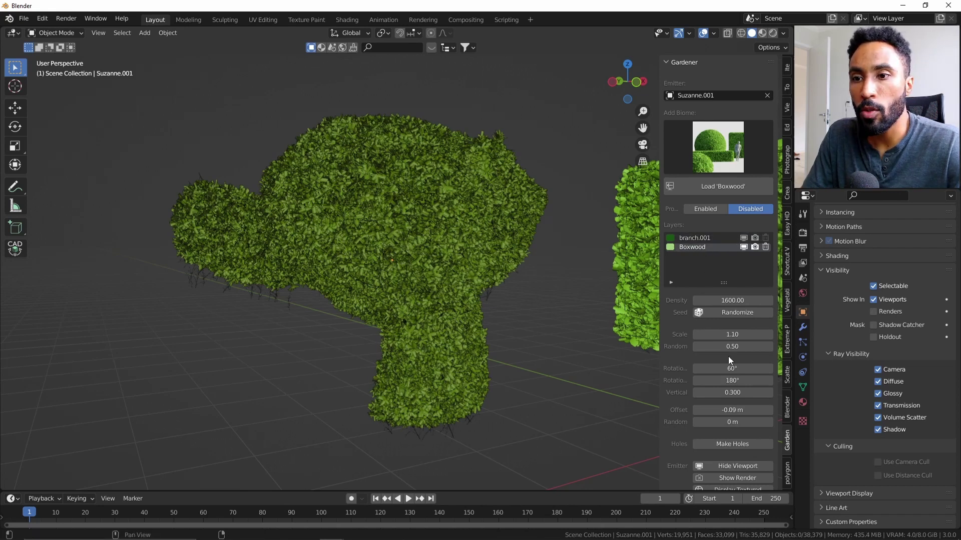
pyautogui.scroll(-8, 720, 355)
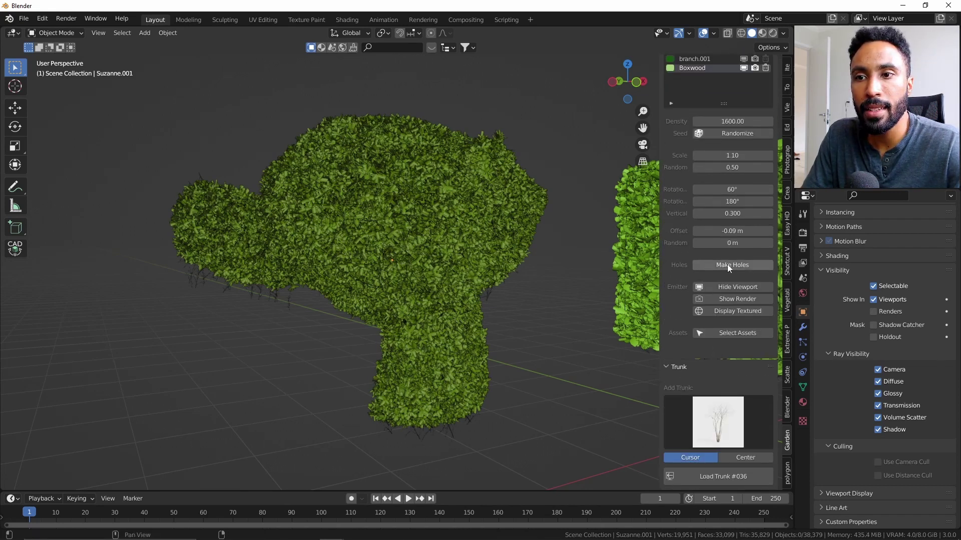
# Cut holes into the Suzanne Boxwood foliage, preview it rendered, and hide the emitter mesh
pyautogui.click(727, 266)
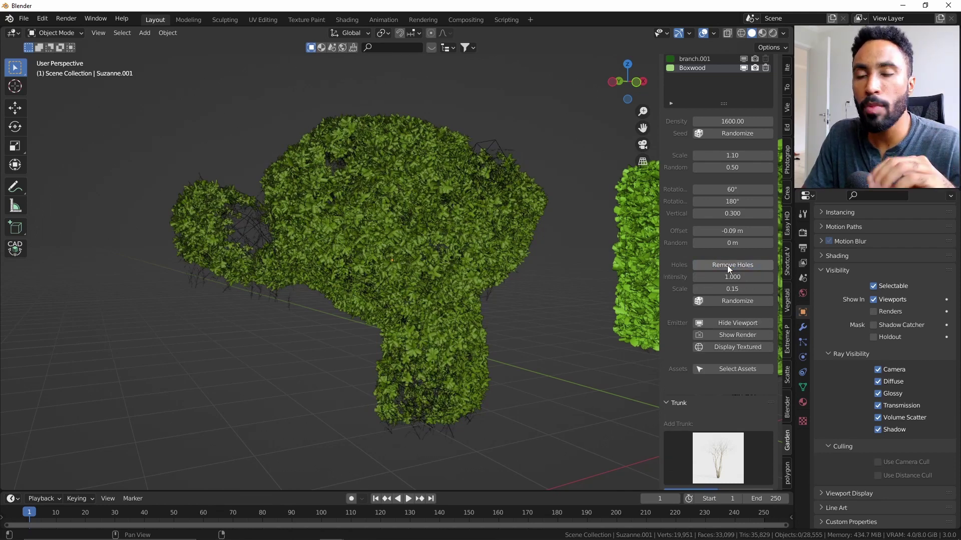
pyautogui.press('z')
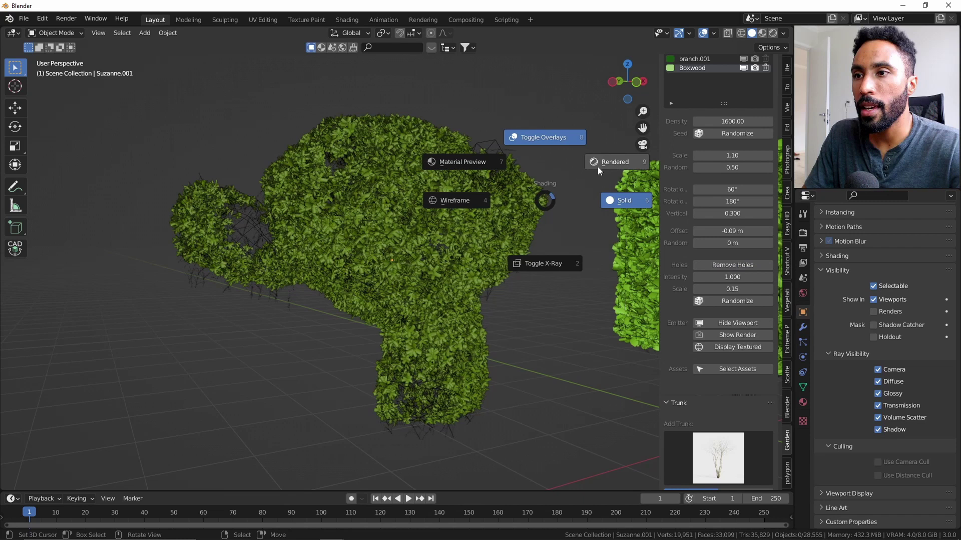
pyautogui.click(604, 165)
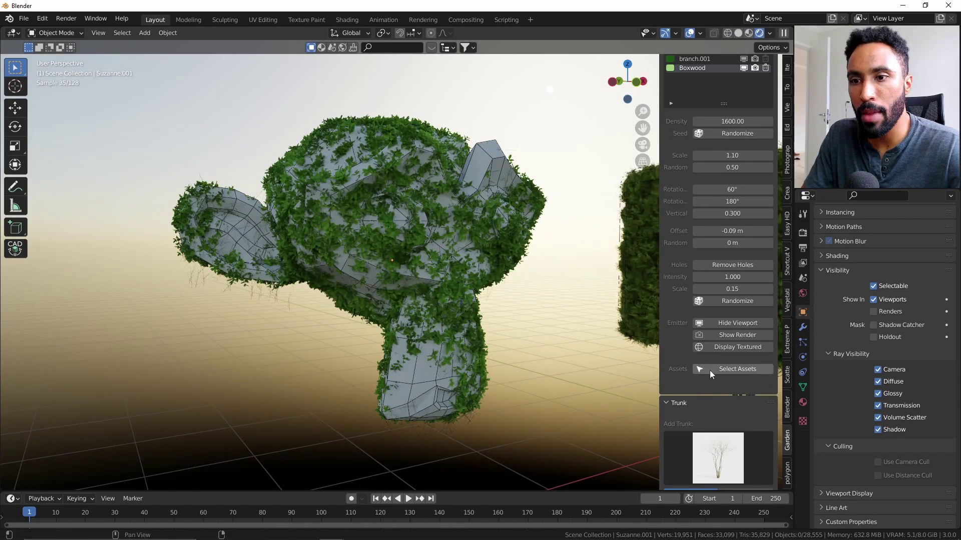
pyautogui.click(743, 323)
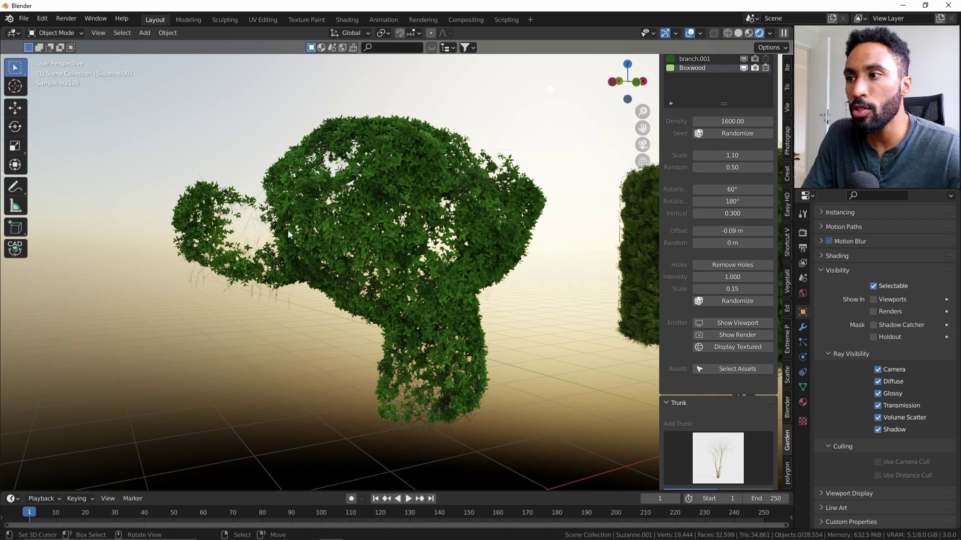
# Give the branch.001 layer density 1000 and scale 1.47, then return to the Boxwood layer
pyautogui.scroll(4, 711, 150)
pyautogui.click(701, 139)
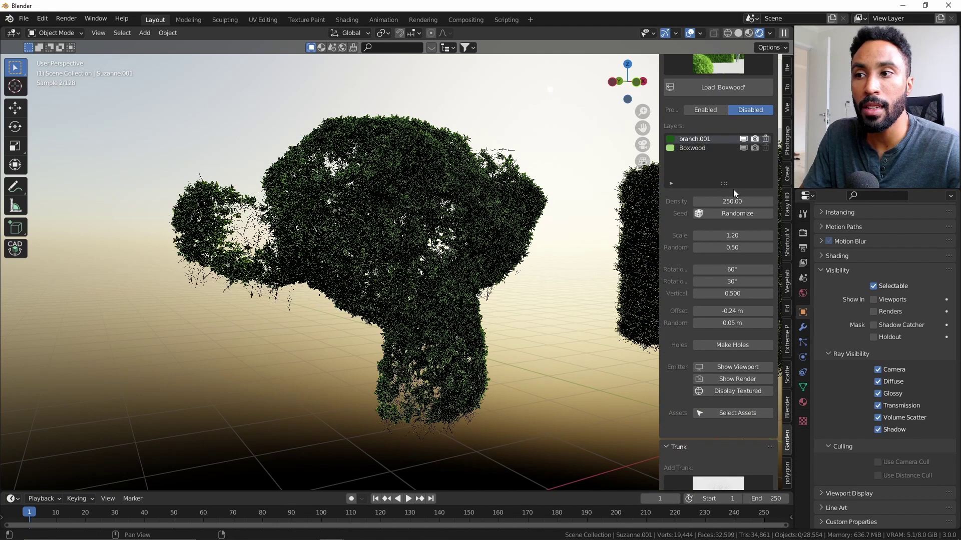
pyautogui.click(733, 201)
pyautogui.write('1')
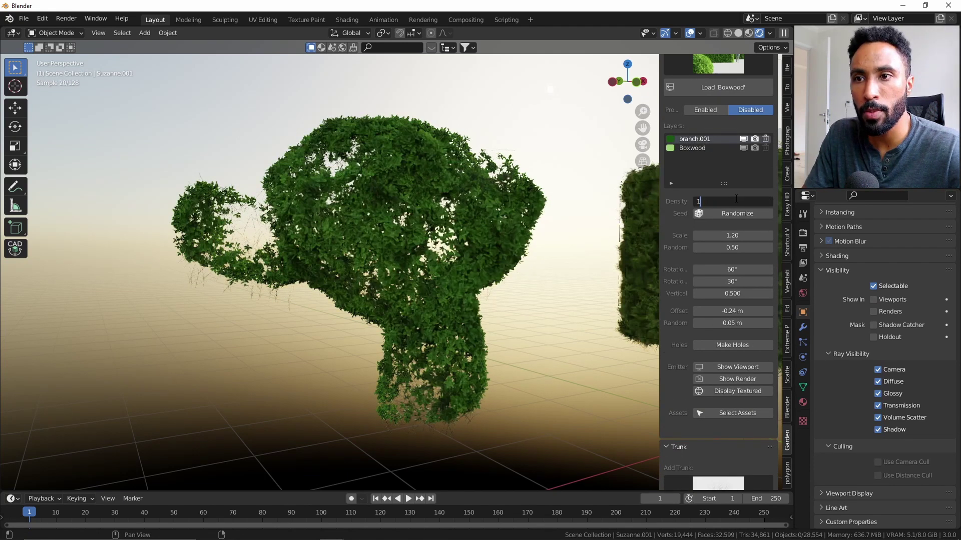
pyautogui.write('000')
pyautogui.press('Return')
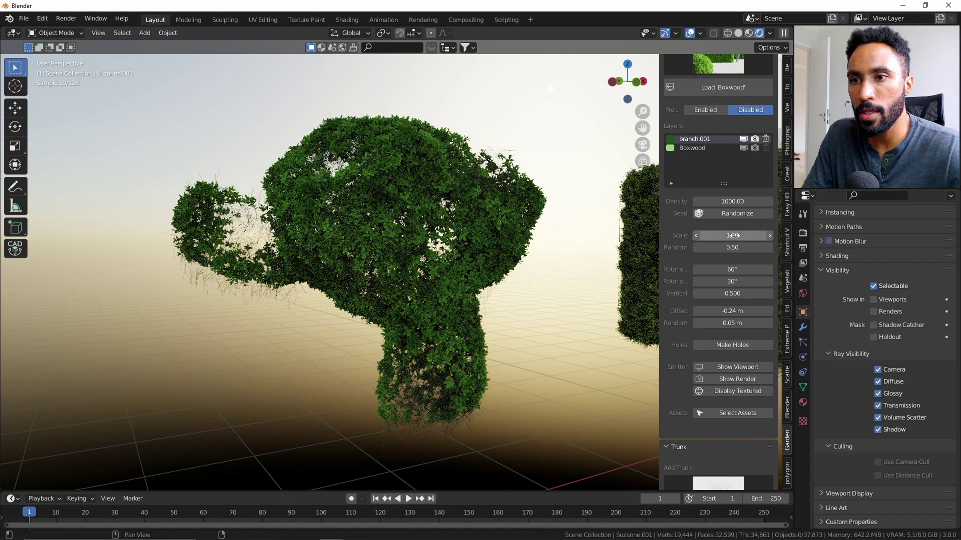
pyautogui.moveTo(732, 235); pyautogui.dragTo(751, 236)
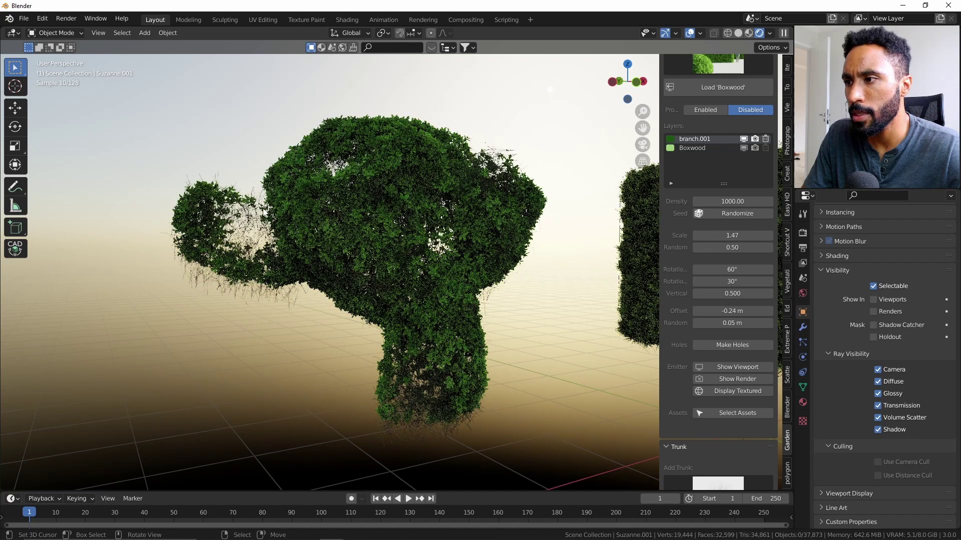
pyautogui.click(704, 150)
pyautogui.scroll(-4, 739, 374)
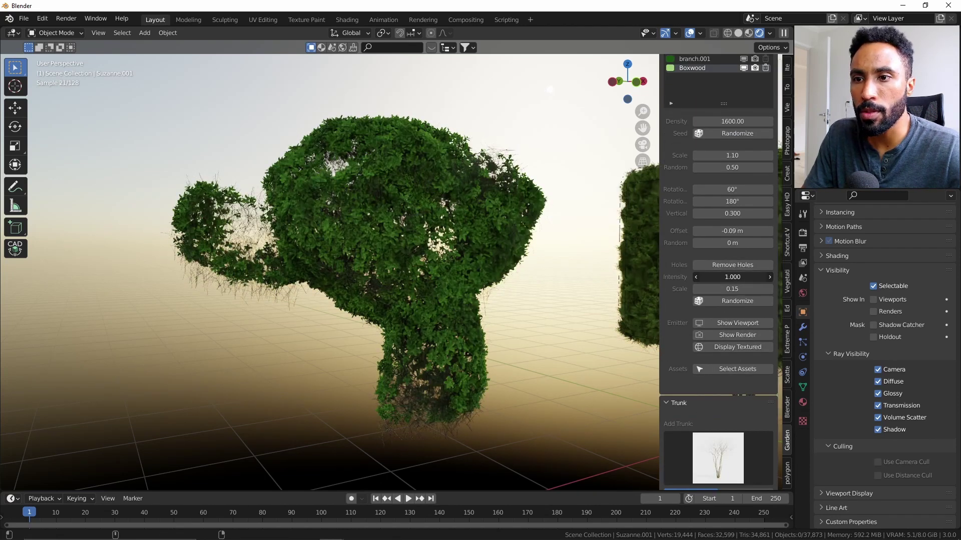
# Adjust the hole intensity on the Boxwood foliage, then remove the holes entirely
pyautogui.moveTo(732, 277)
pyautogui.mouseDown()
pyautogui.moveTo(746, 277)
pyautogui.moveTo(709, 277)
pyautogui.moveTo(774, 278)
pyautogui.moveTo(740, 277)
pyautogui.moveTo(736, 289)
pyautogui.moveTo(755, 289)
pyautogui.moveTo(728, 290)
pyautogui.mouseUp()
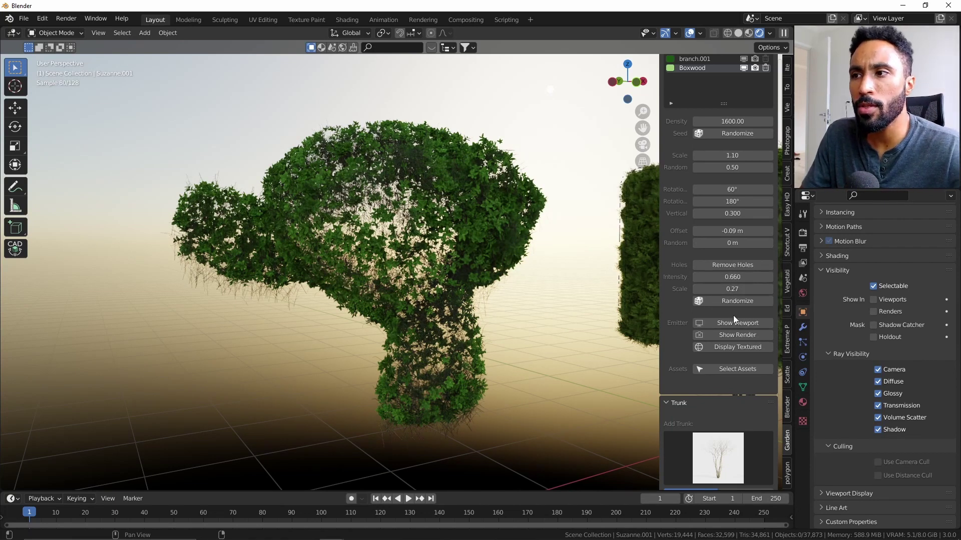
pyautogui.click(740, 266)
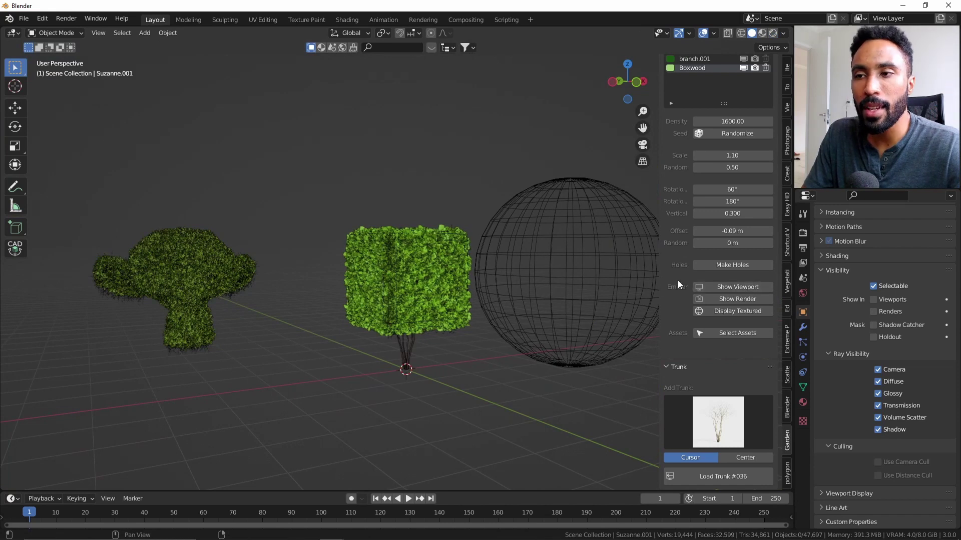
# Switch to the Heart Archs project in Solid shading and zoom out over the arch tunnel
pyautogui.hotkey('alt', 'Tab')
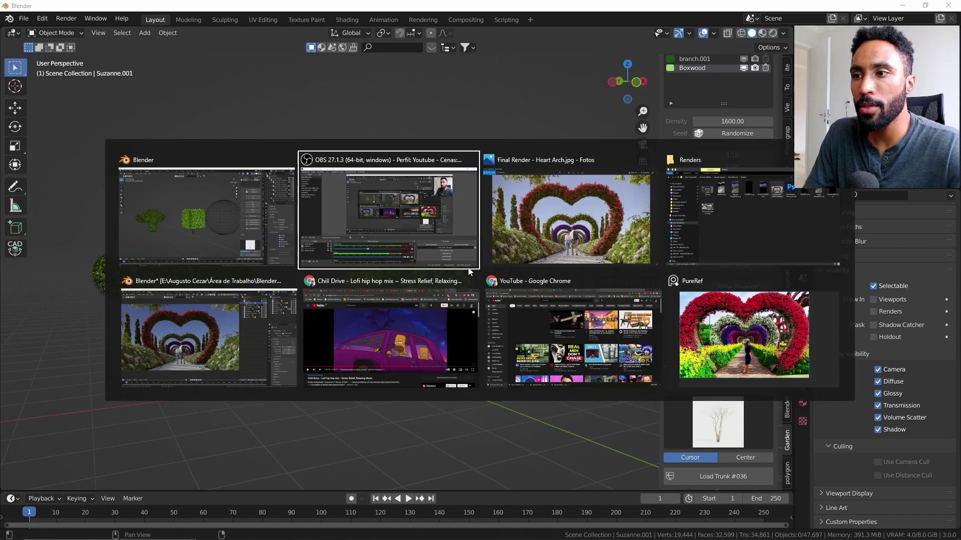
pyautogui.click(233, 345)
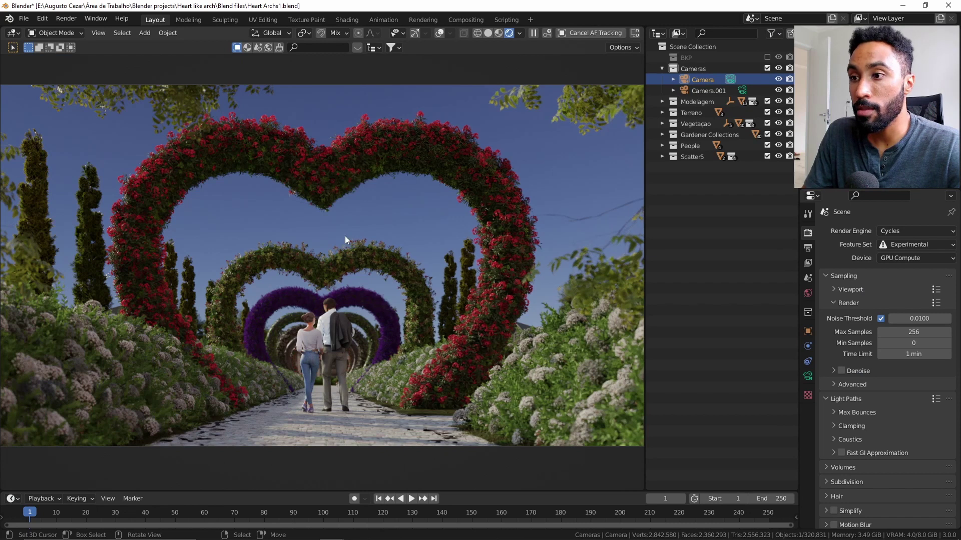
pyautogui.press('z')
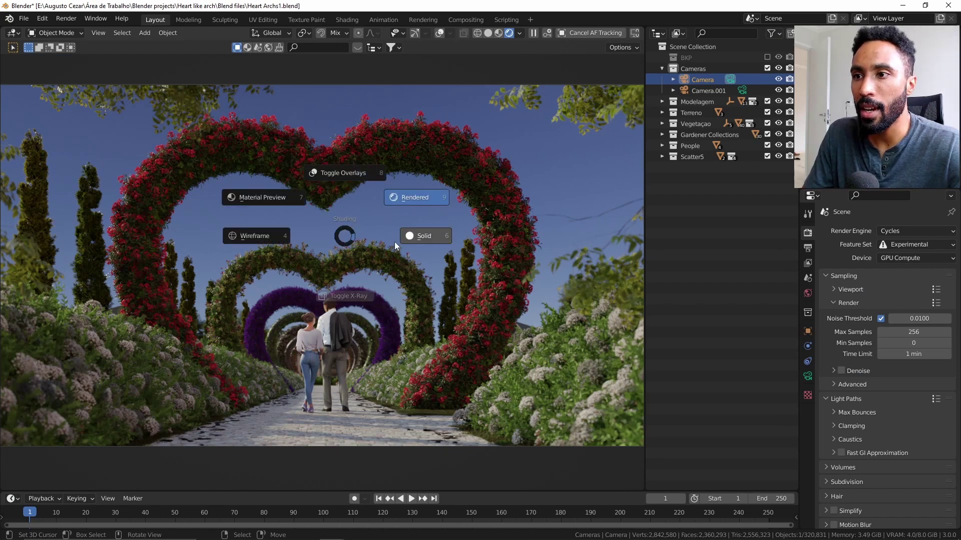
pyautogui.click(395, 243)
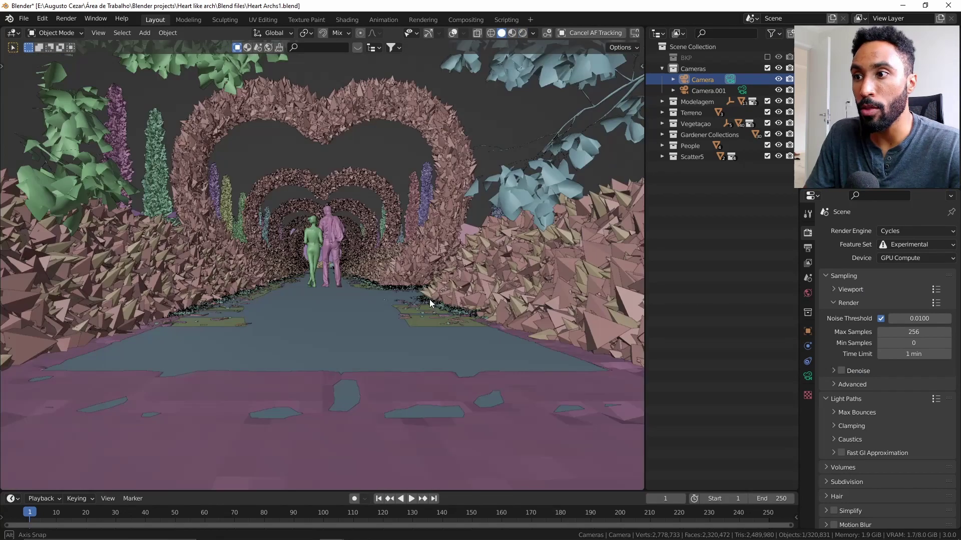
pyautogui.moveTo(430, 299); pyautogui.dragTo(363, 320, button='middle')
pyautogui.scroll(-6, 392, 286)
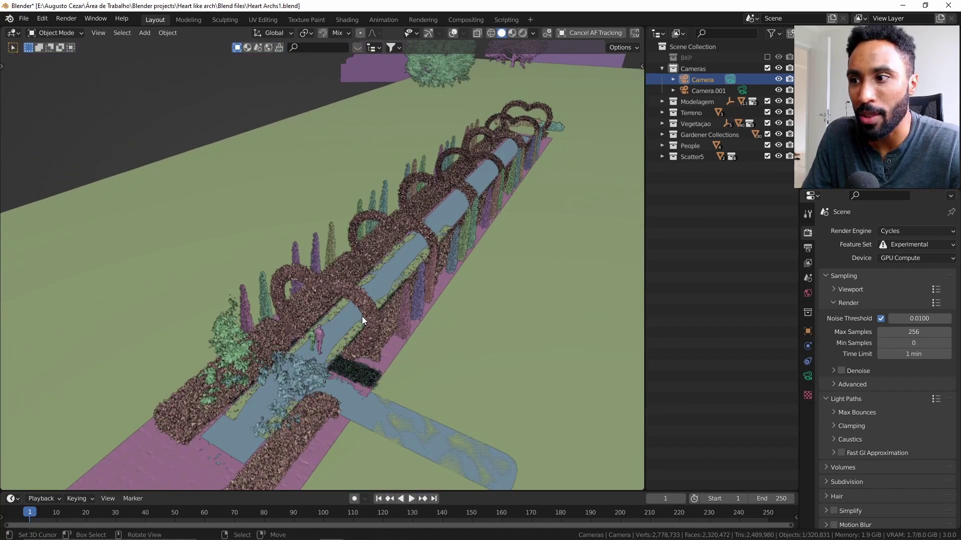
# Temporarily exclude Vegetação and Gardener Collections, view through the scene camera, then re-enable both
pyautogui.scroll(3, 362, 316)
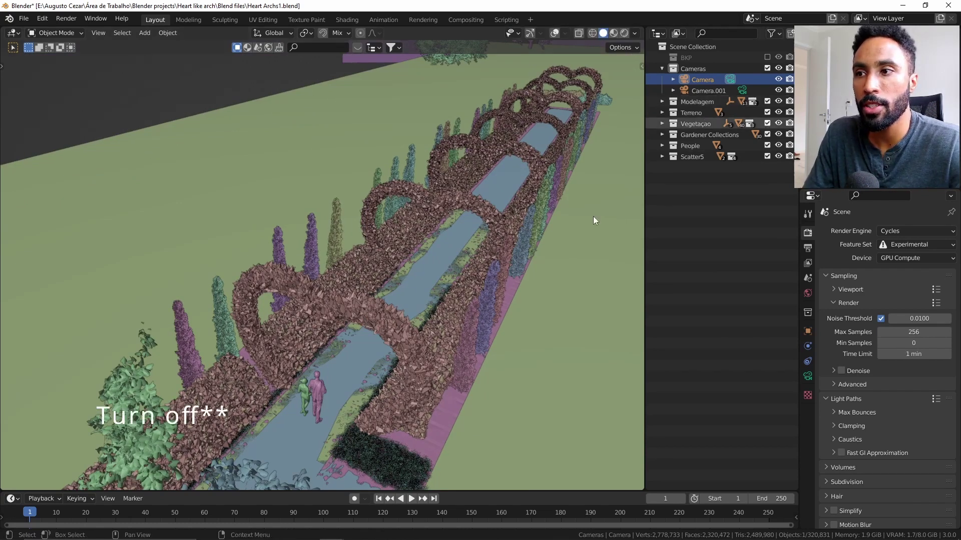
pyautogui.click(767, 124)
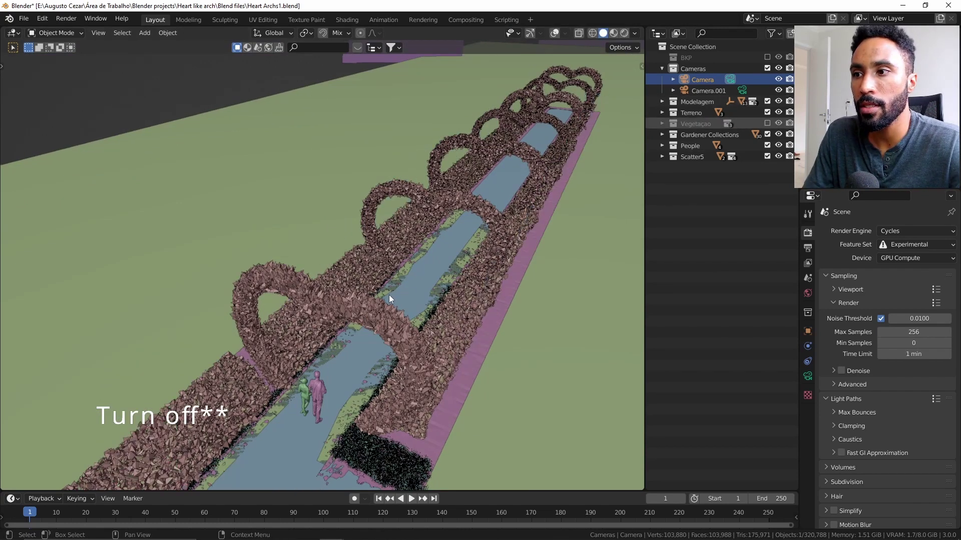
pyautogui.click(767, 134)
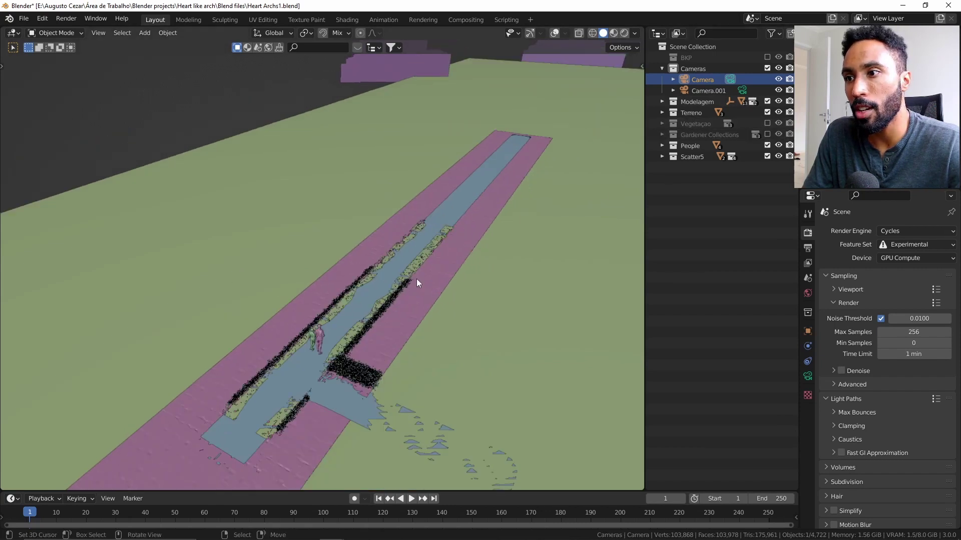
pyautogui.moveTo(417, 278); pyautogui.dragTo(365, 313, button='middle')
pyautogui.press('KP_0')
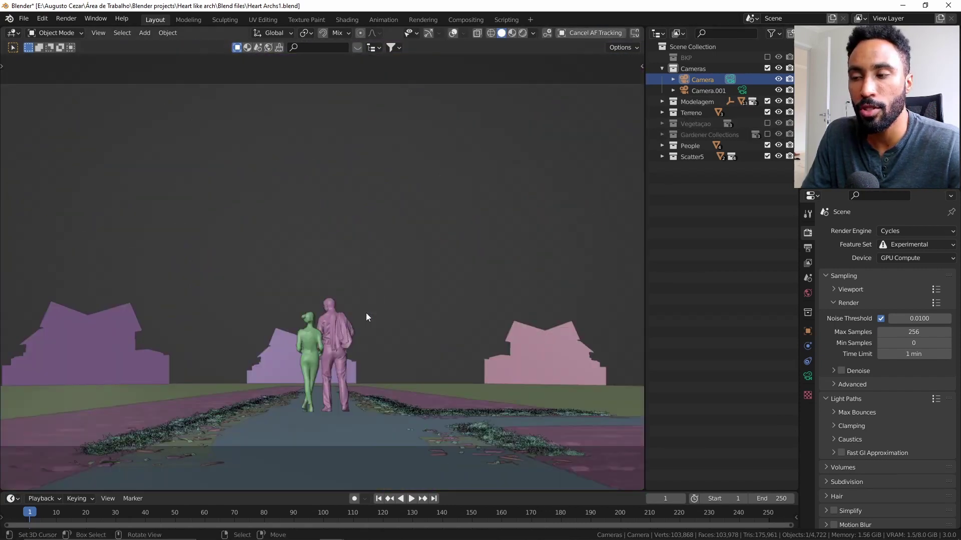
pyautogui.click(767, 133)
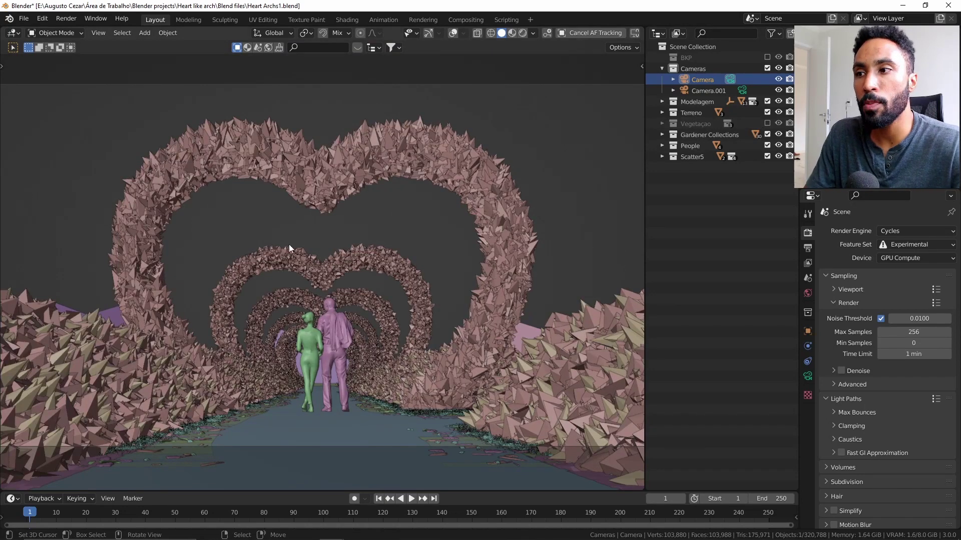
pyautogui.click(768, 123)
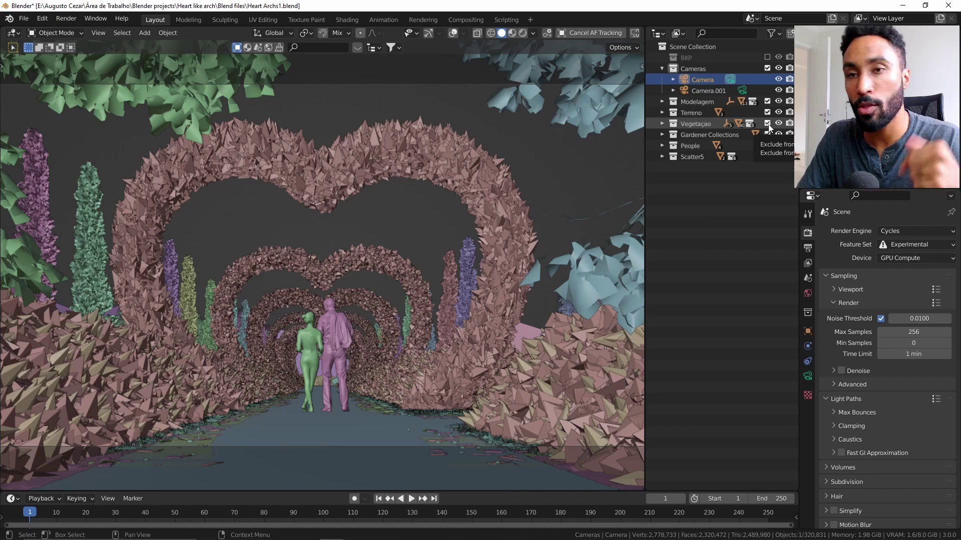
# Switch to the Photos window showing Final Render - Heart Arch.jpg
pyautogui.hotkey('alt', 'Tab')
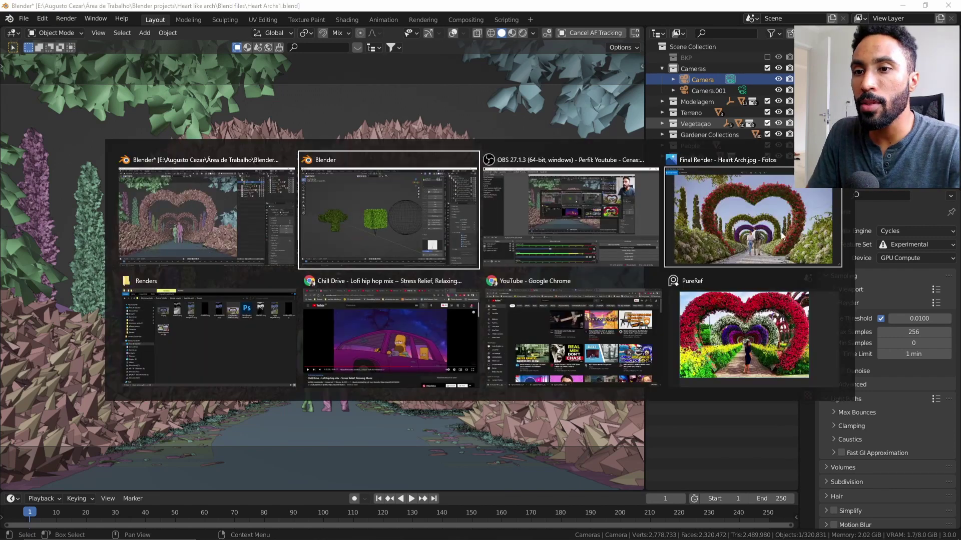